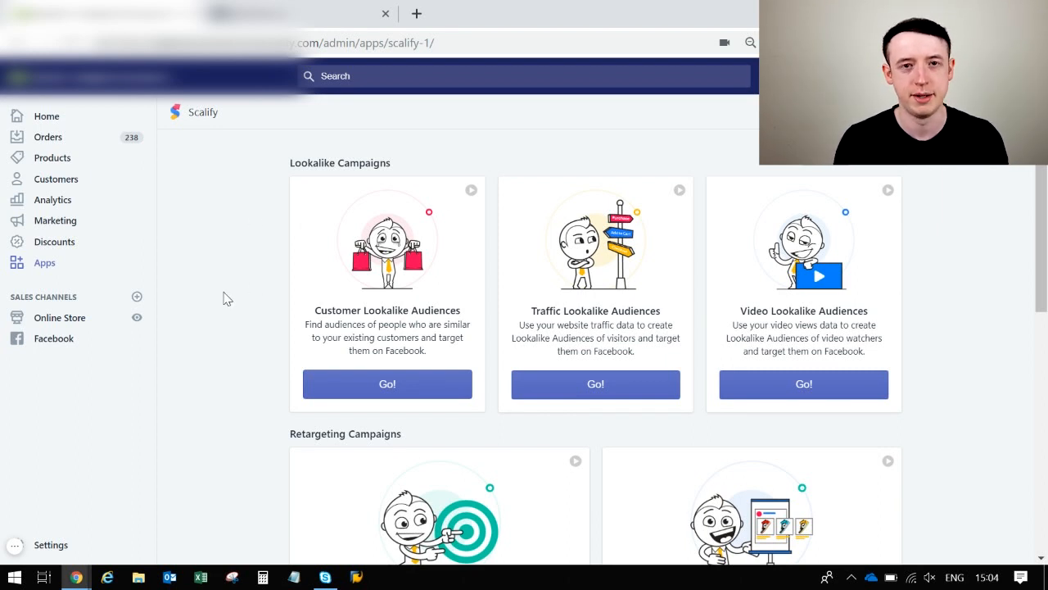
Start a new Traffic Lookalike Audiences campaign from the Lookalike Campaigns section
{"action": "scroll", "coordinate": [224, 298], "scroll_direction": "down", "scroll_amount": 1}
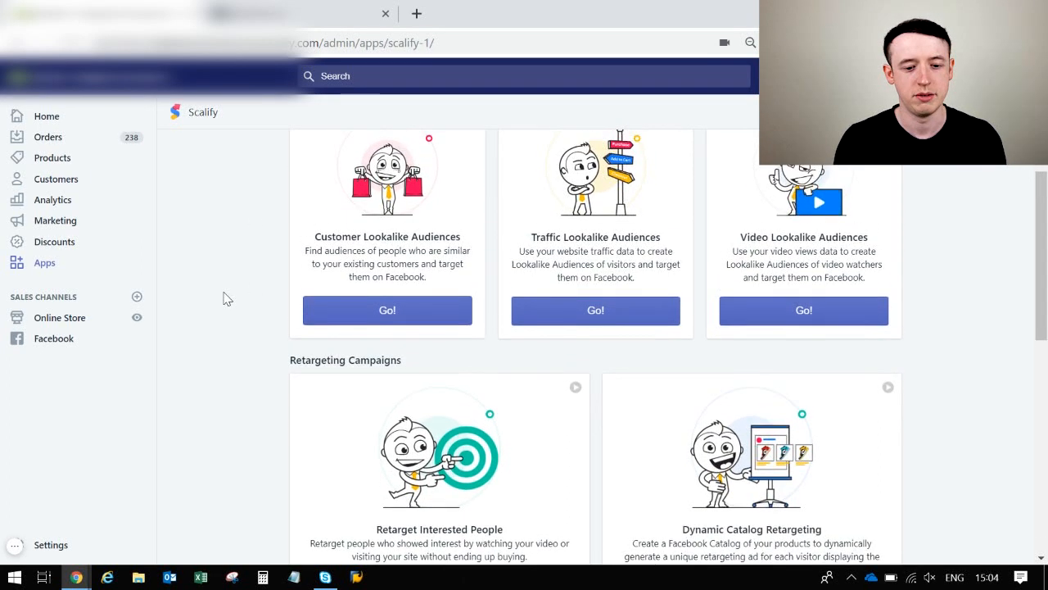
{"action": "scroll", "coordinate": [223, 298], "scroll_direction": "up", "scroll_amount": 1}
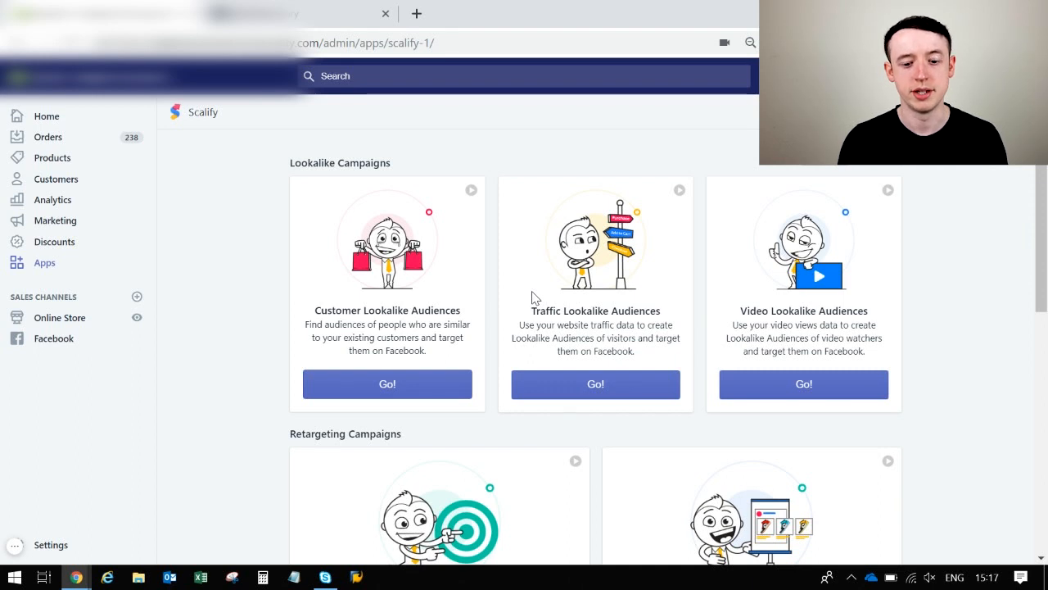
{"action": "left_click", "coordinate": [570, 382]}
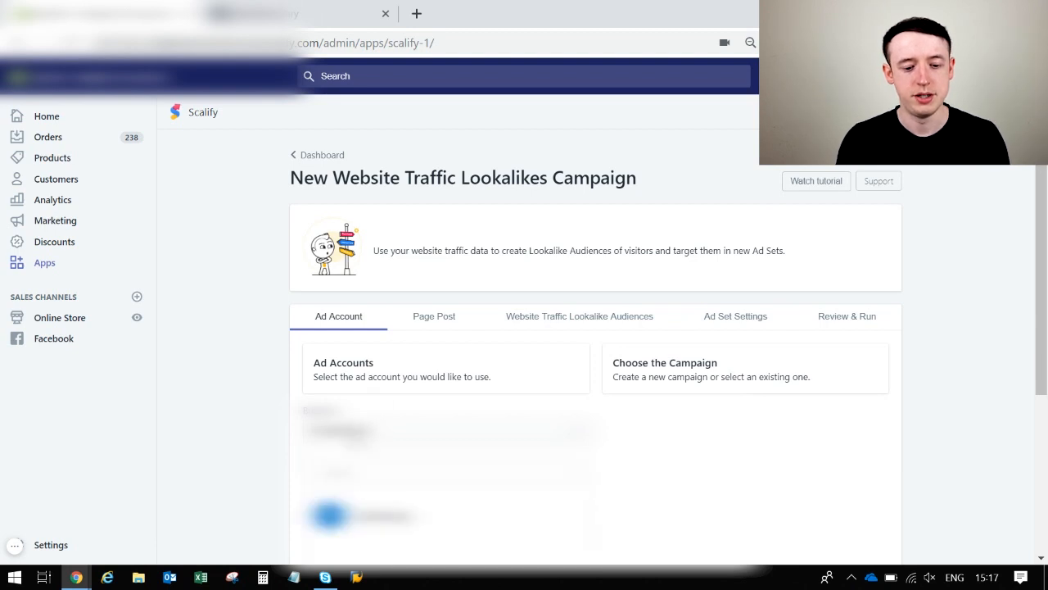
Select the ad account, name the new campaign "Scalify Test" and continue to the page post selection
{"action": "left_click", "coordinate": [354, 434]}
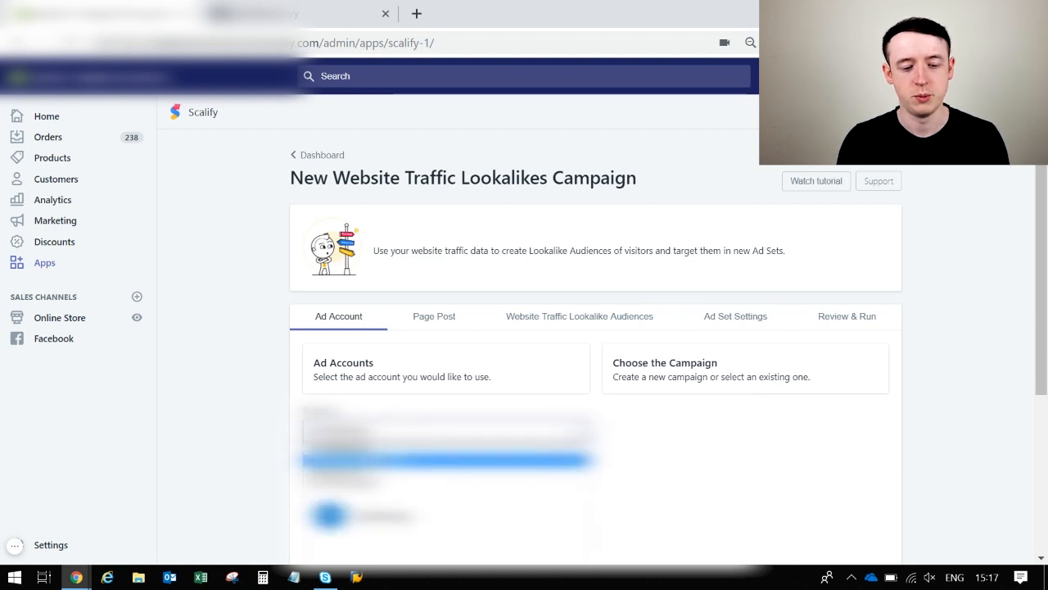
{"action": "left_click", "coordinate": [376, 460]}
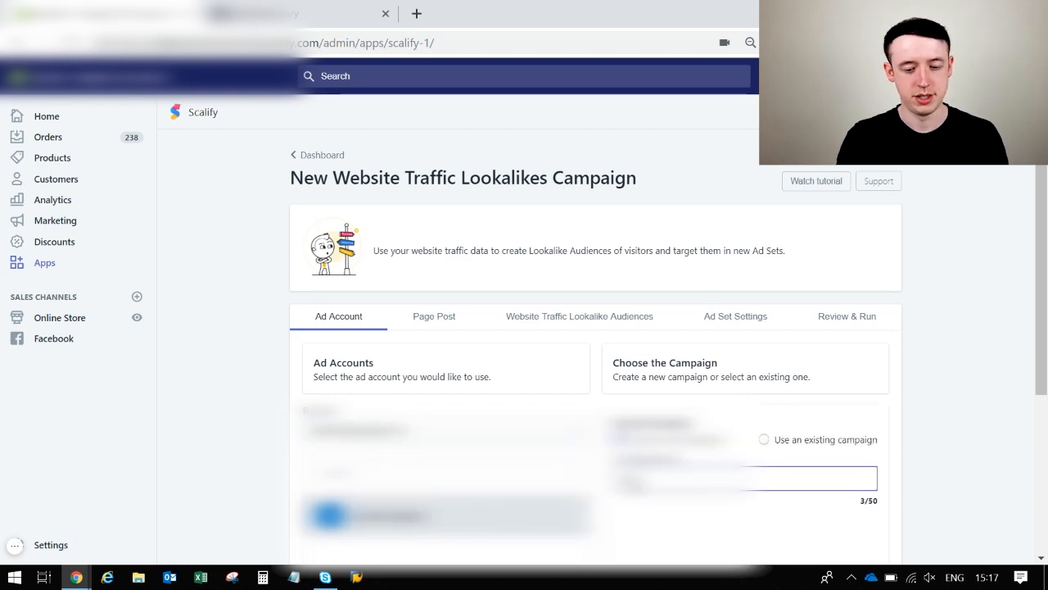
{"action": "type", "text": "Scalify Test"}
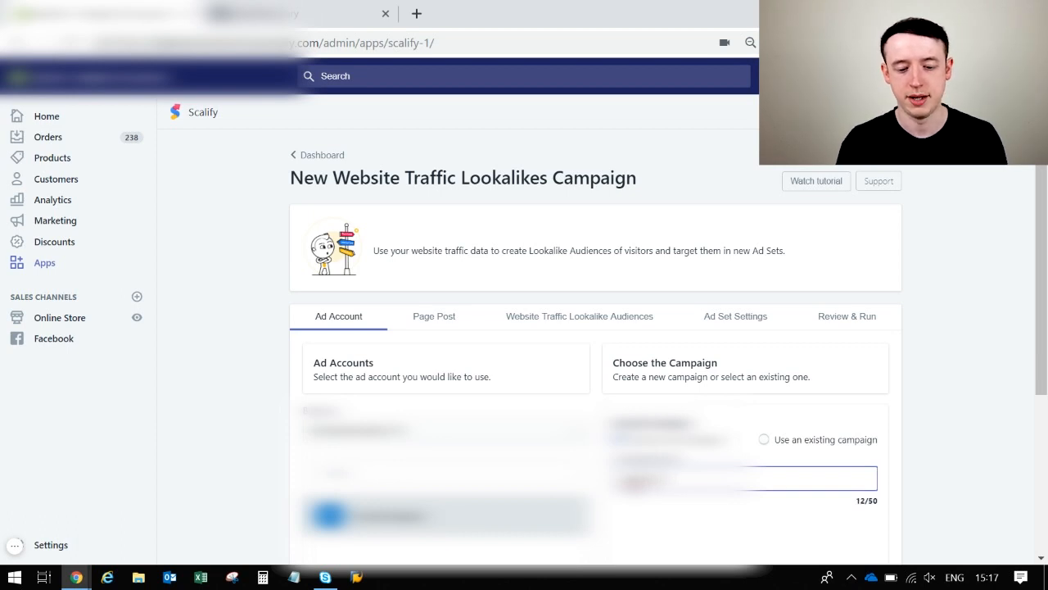
{"action": "scroll", "coordinate": [714, 514], "scroll_direction": "down", "scroll_amount": 3}
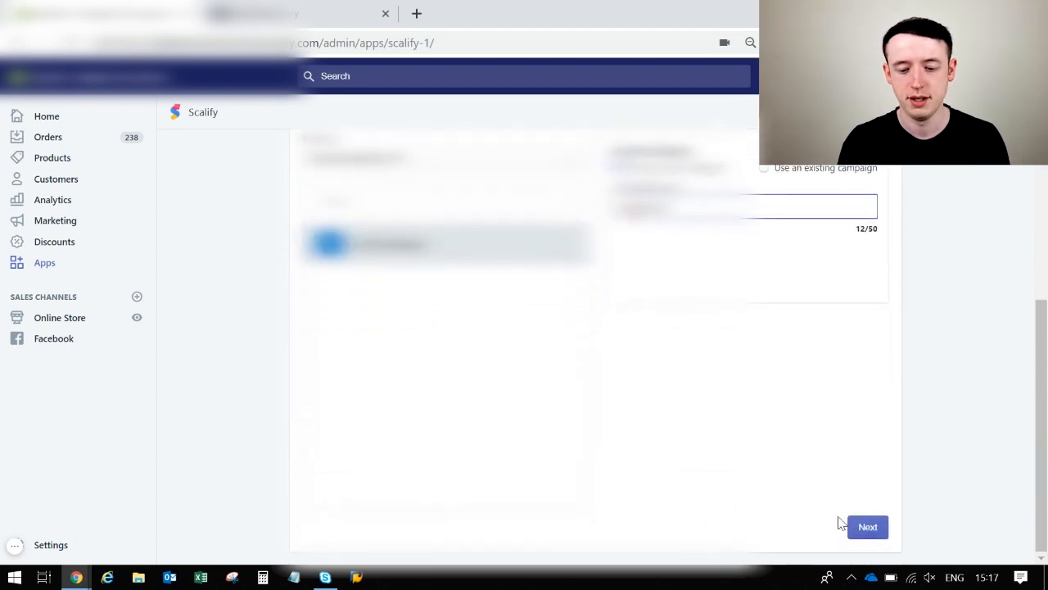
{"action": "left_click", "coordinate": [871, 528]}
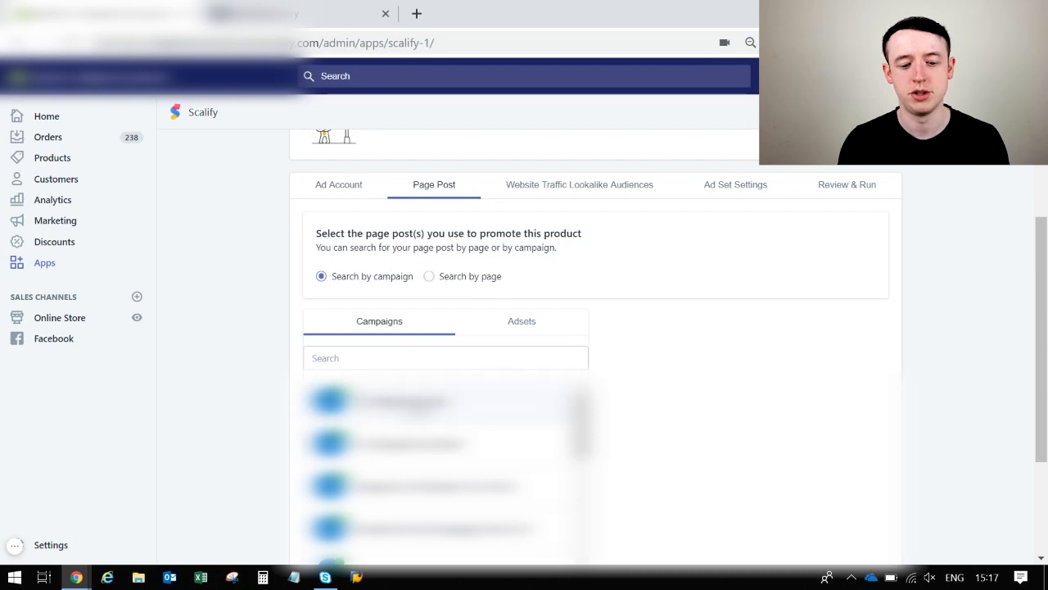
Choose the page post to promote from the first campaign's first ad set and continue to the lookalike audiences
{"action": "left_click", "coordinate": [419, 410]}
{"action": "left_click", "coordinate": [448, 417]}
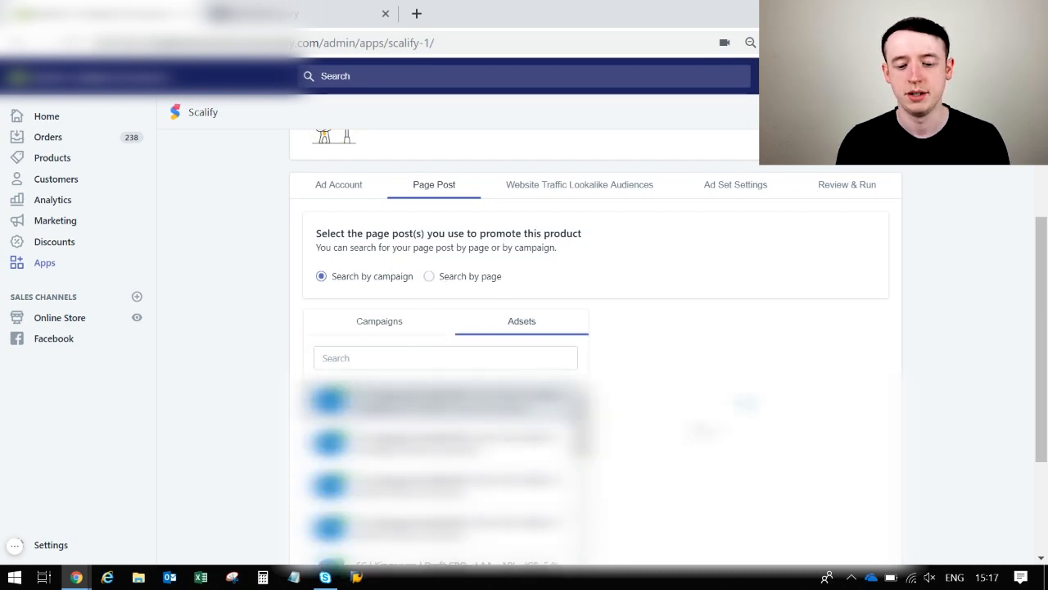
{"action": "left_click", "coordinate": [743, 448]}
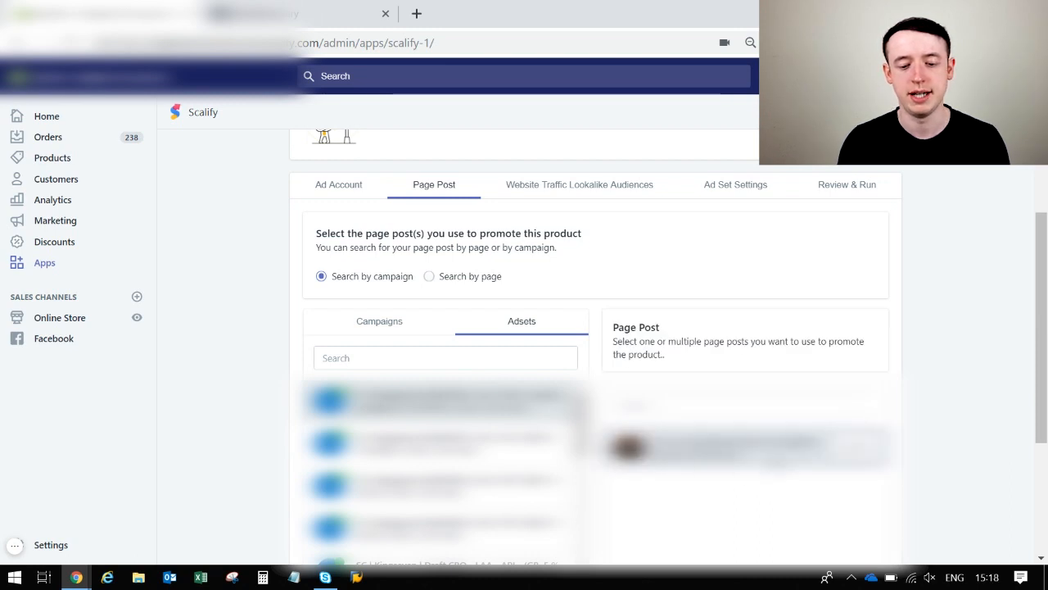
{"action": "scroll", "coordinate": [967, 466], "scroll_direction": "down", "scroll_amount": 3}
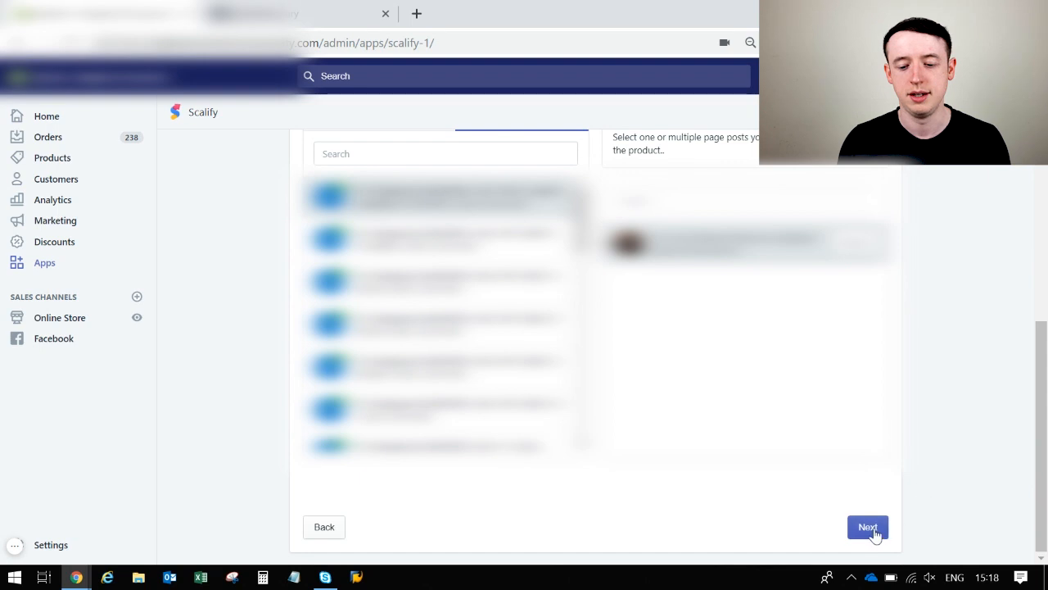
{"action": "left_click", "coordinate": [873, 530]}
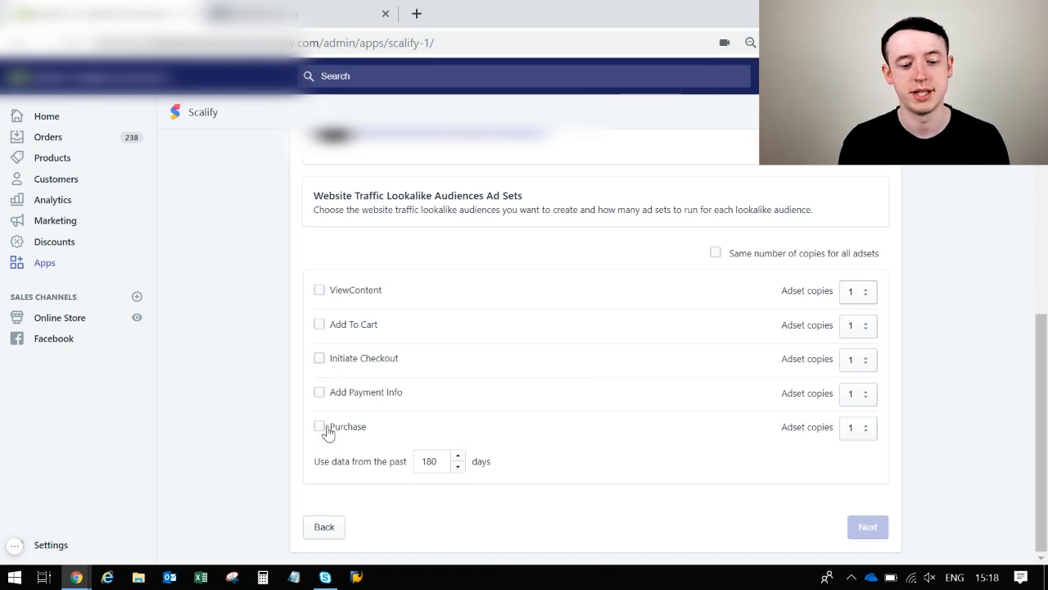
{"action": "left_click", "coordinate": [320, 427]}
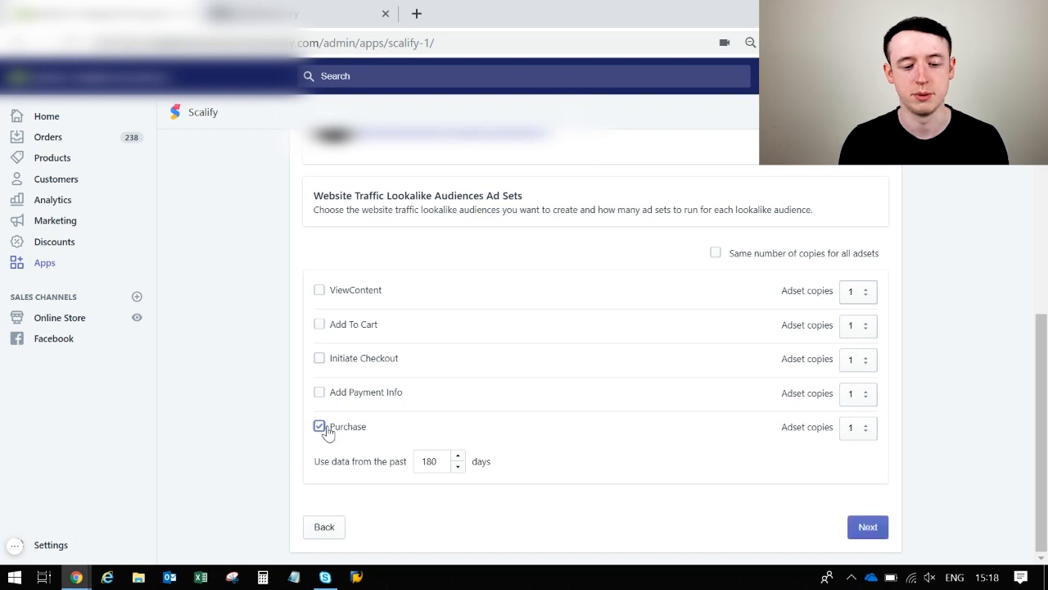
{"action": "left_click", "coordinate": [325, 431]}
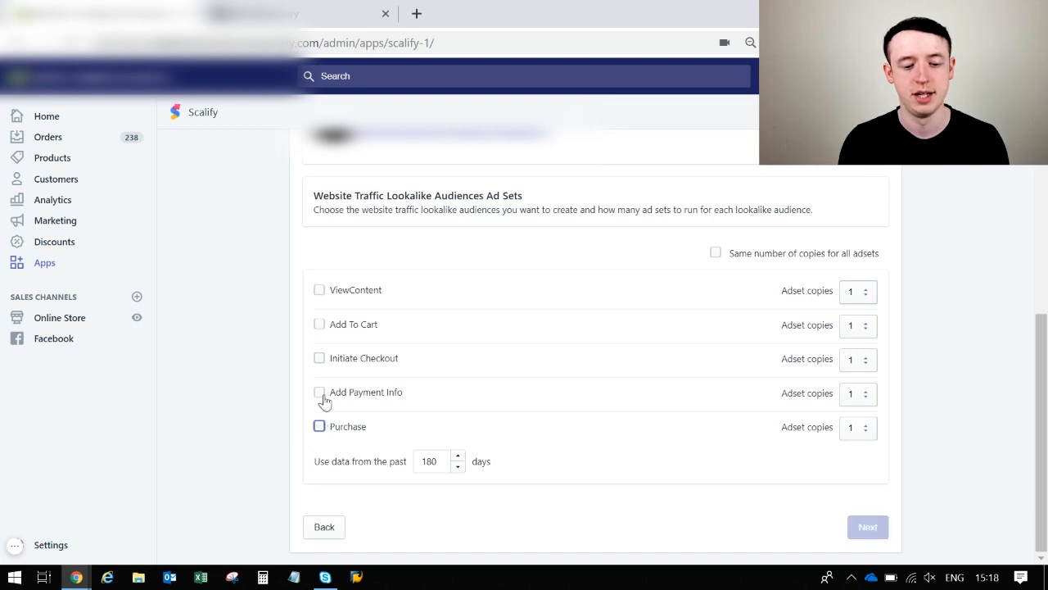
{"action": "left_click", "coordinate": [321, 293]}
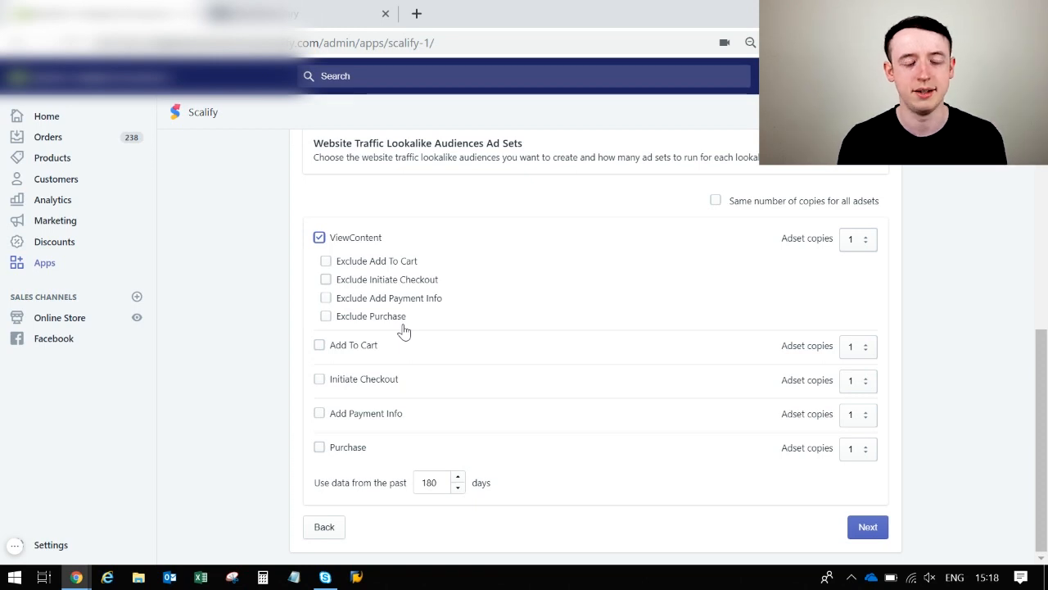
{"action": "left_click", "coordinate": [319, 238]}
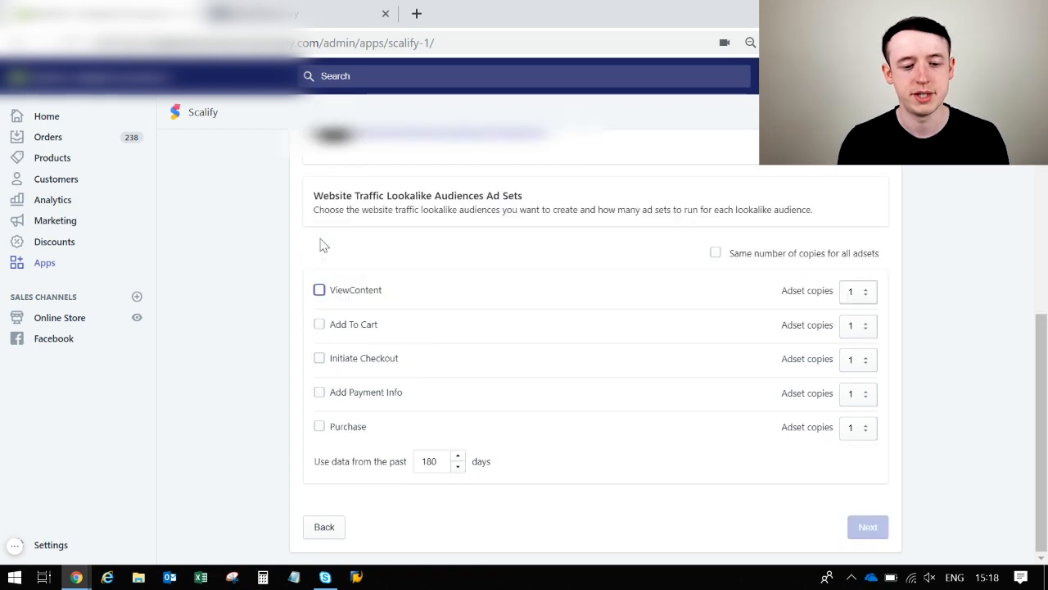
Select the Purchase lookalike audience and use data from the past 90 days
{"action": "left_click", "coordinate": [319, 426]}
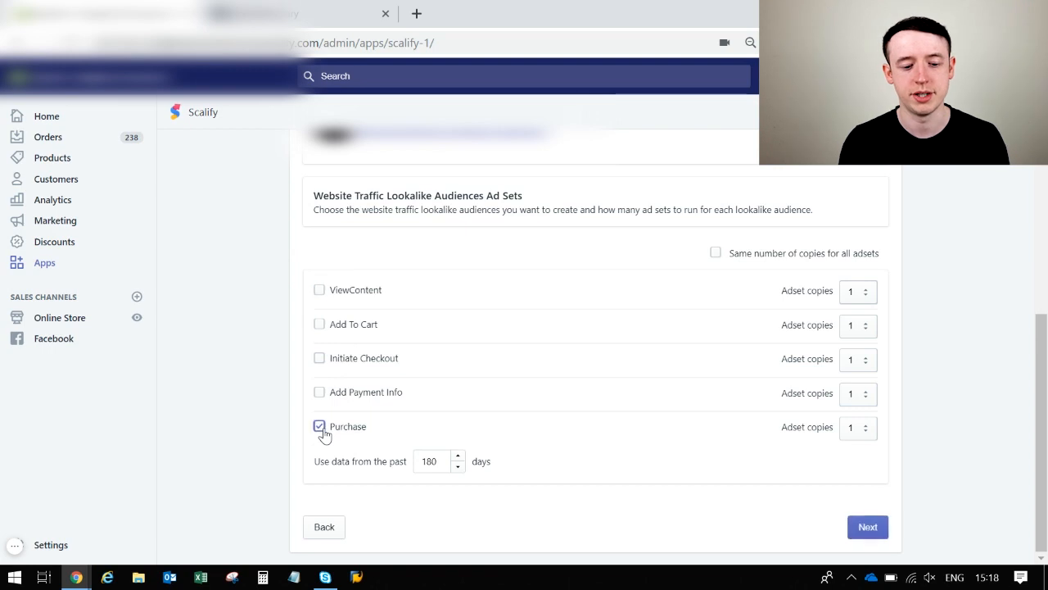
{"action": "left_click", "coordinate": [434, 460]}
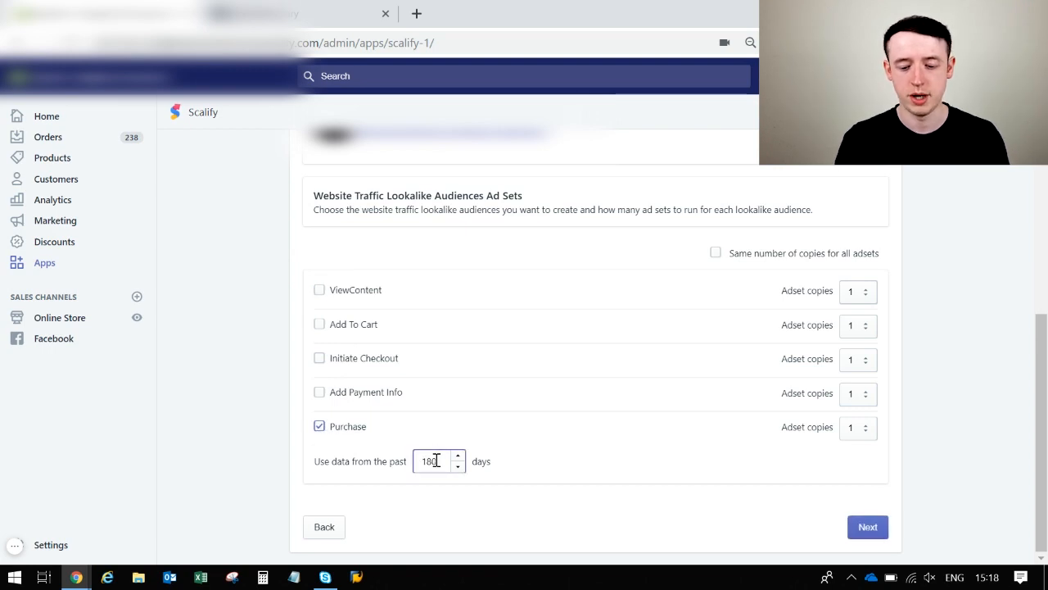
{"action": "key", "text": "BackSpace"}
{"action": "key", "text": "BackSpace"}
{"action": "key", "text": "BackSpace"}
{"action": "type", "text": "90"}
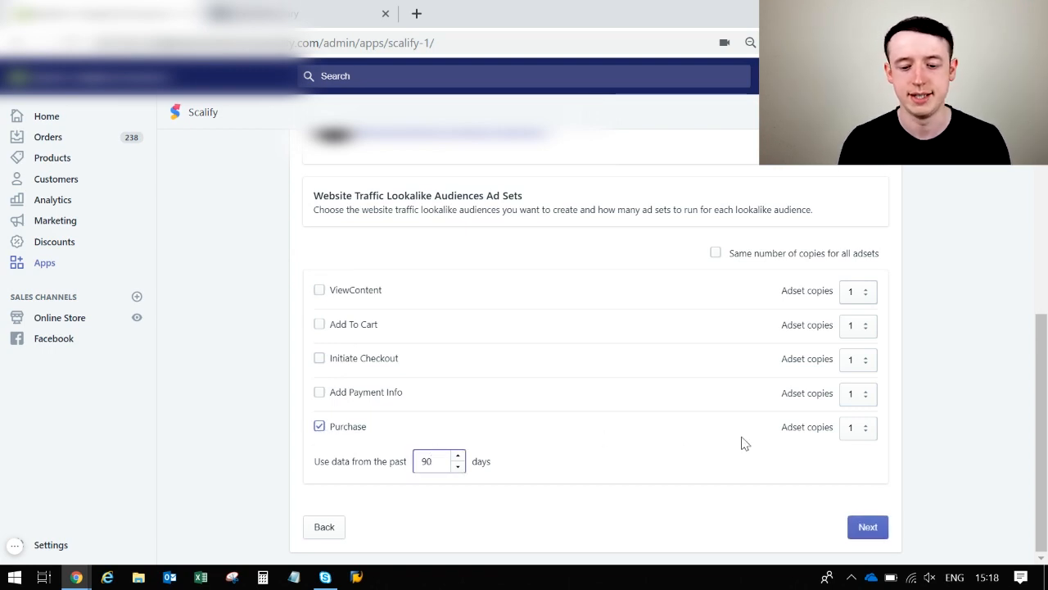
{"action": "left_click", "coordinate": [902, 464]}
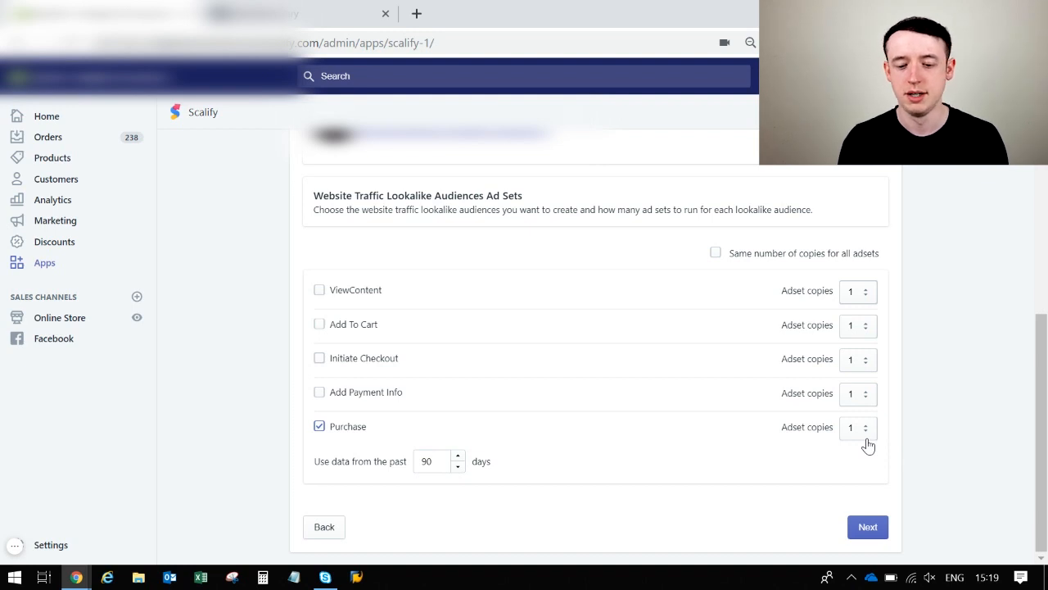
Keep the Purchase audience at 1 adset copy and continue to the ad set settings
{"action": "left_click", "coordinate": [868, 444]}
{"action": "left_click", "coordinate": [868, 444]}
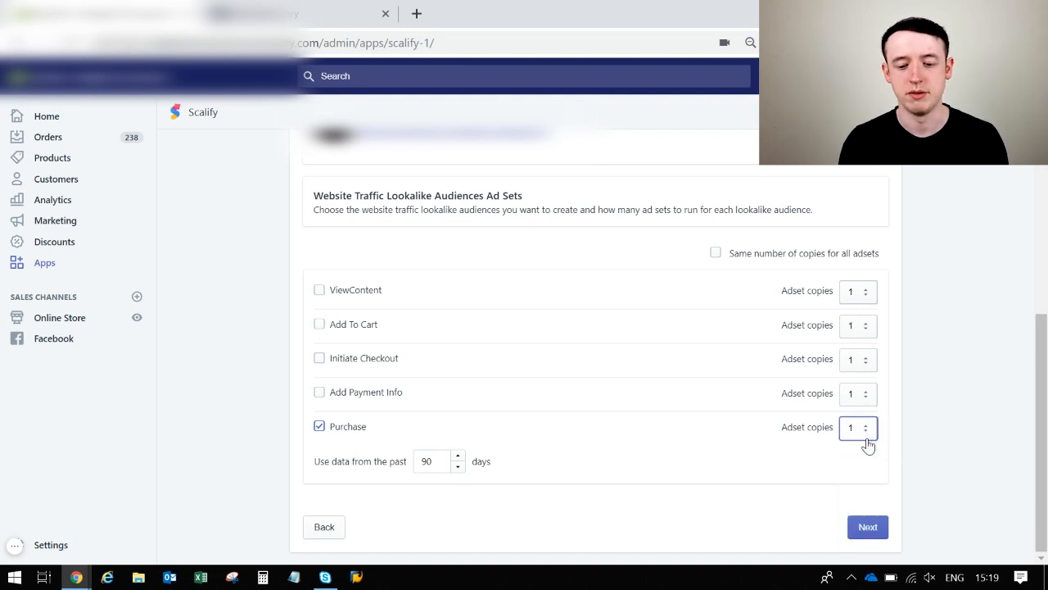
{"action": "left_click", "coordinate": [858, 529]}
Add United Kingdom as the country in the lookalike settings
{"action": "scroll", "coordinate": [679, 363], "scroll_direction": "up", "scroll_amount": 5}
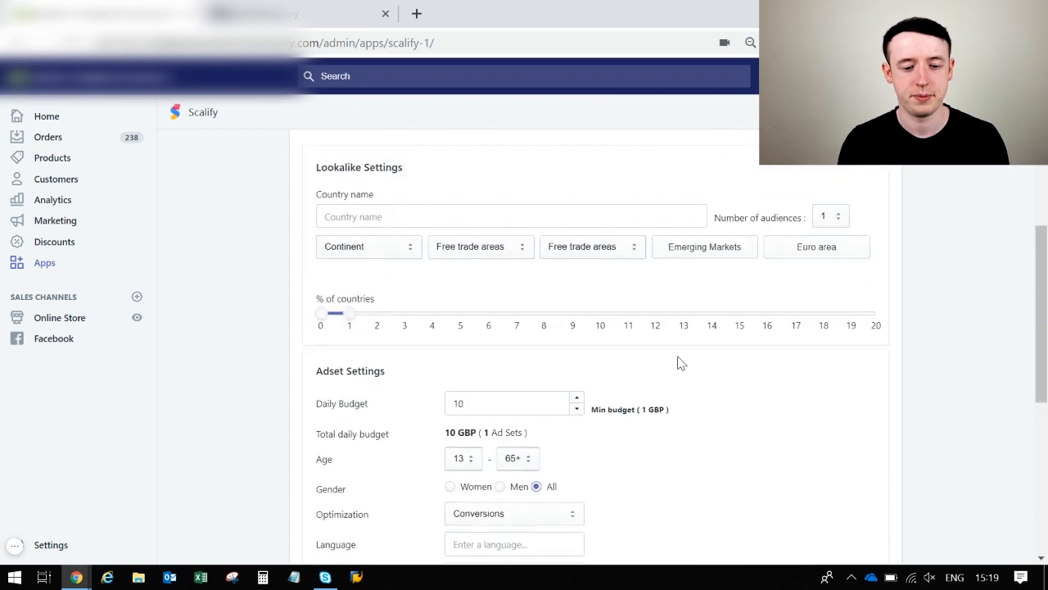
{"action": "scroll", "coordinate": [293, 298], "scroll_direction": "up", "scroll_amount": 2}
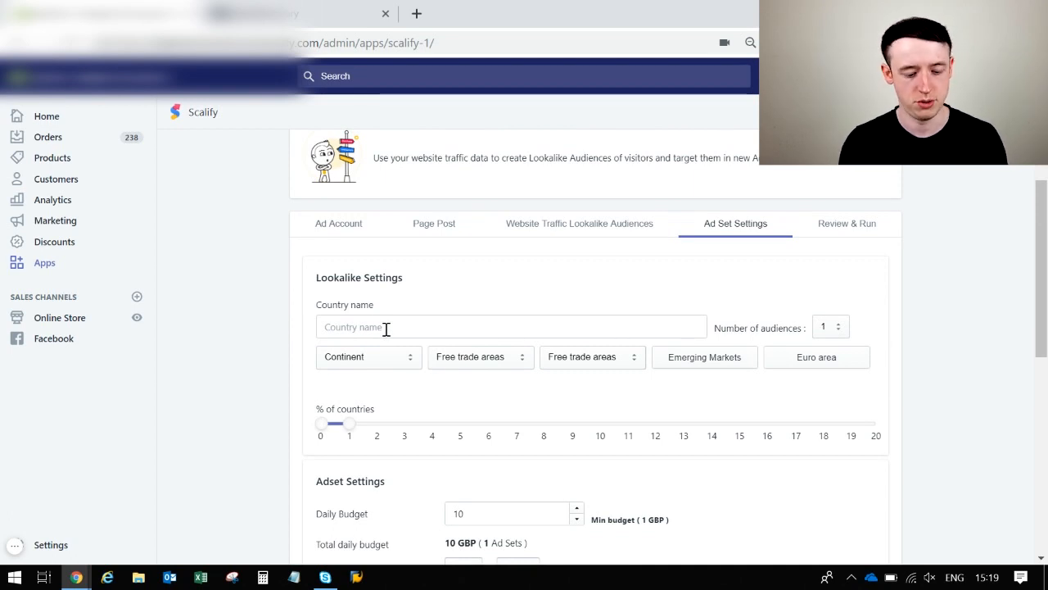
{"action": "left_click", "coordinate": [386, 328]}
{"action": "type", "text": "united"}
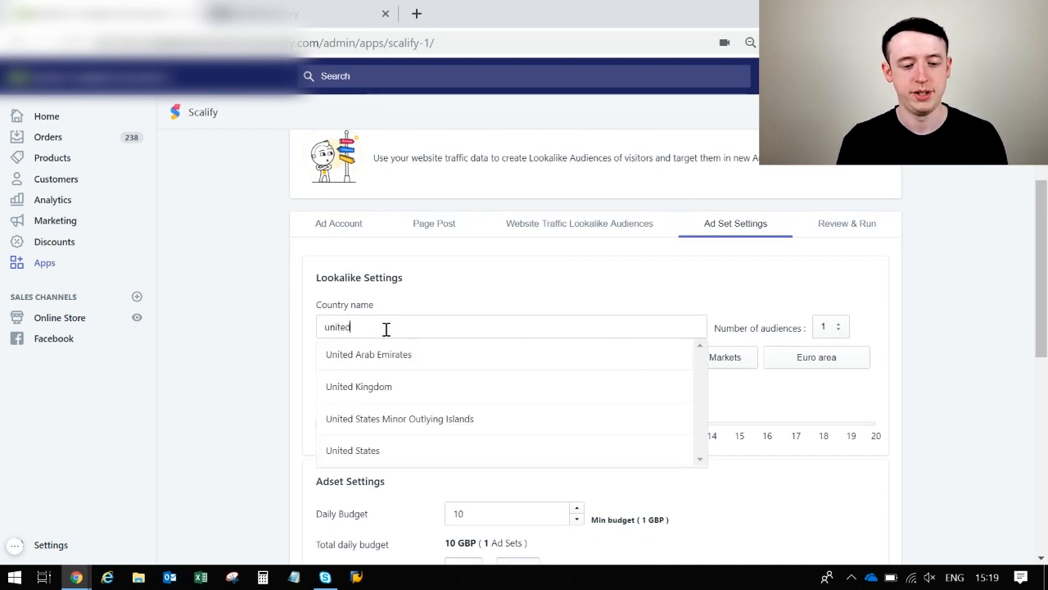
{"action": "left_click", "coordinate": [386, 387]}
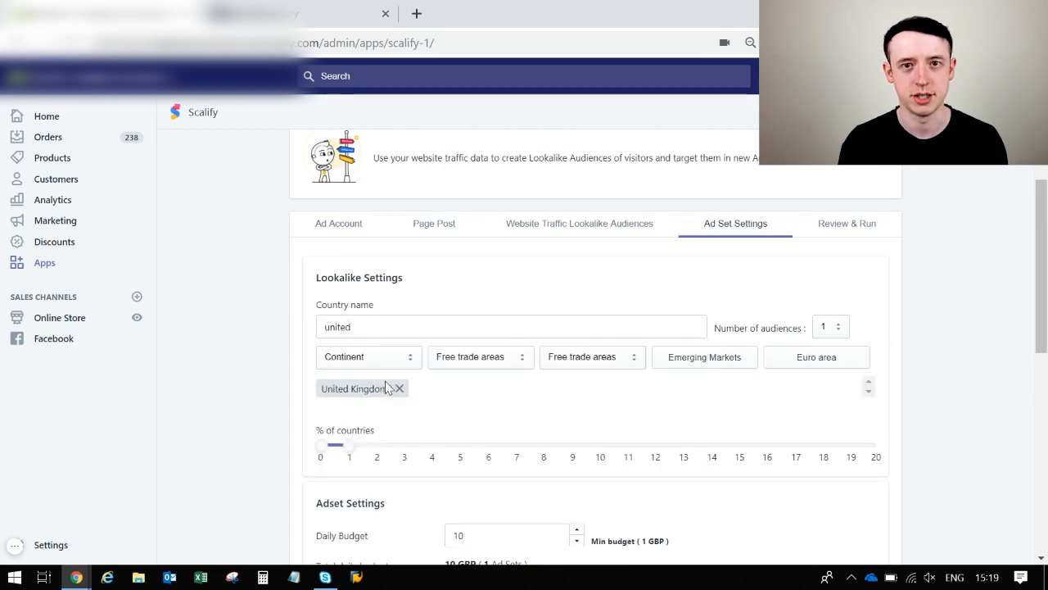
{"action": "left_click", "coordinate": [415, 359]}
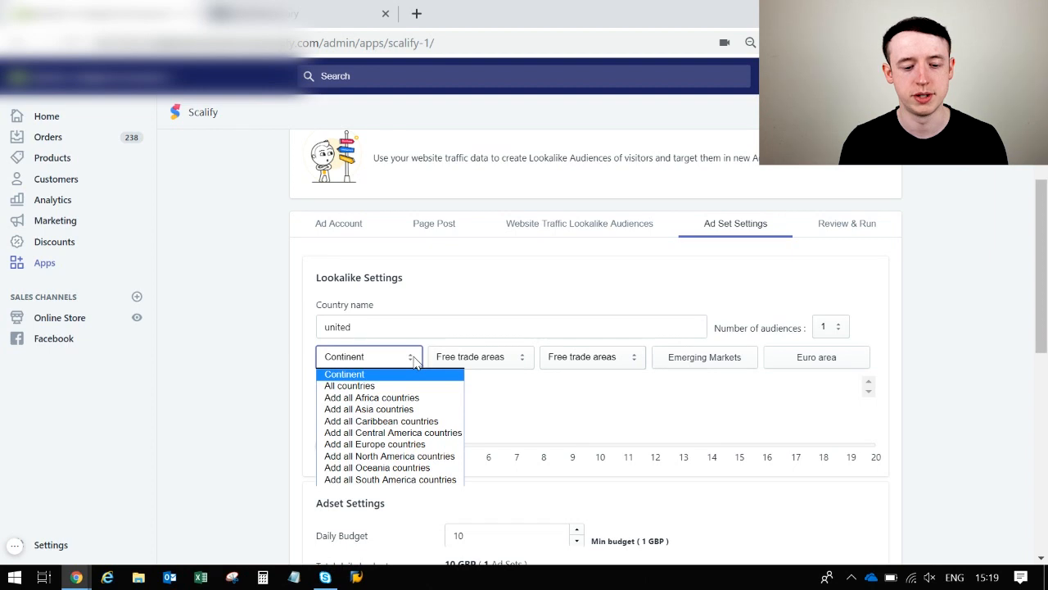
{"action": "left_click", "coordinate": [501, 366]}
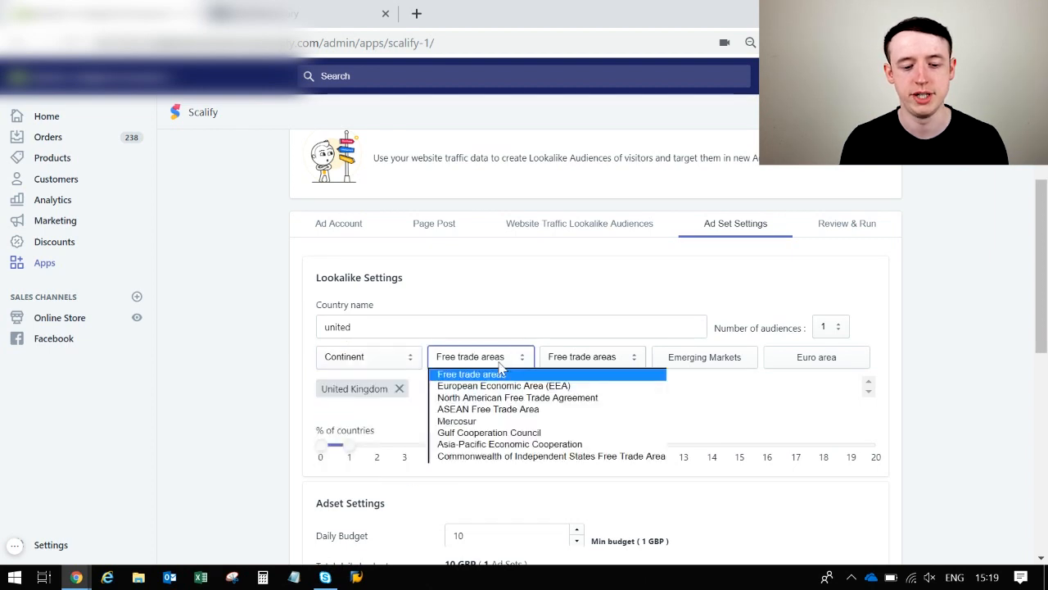
{"action": "left_click", "coordinate": [573, 358]}
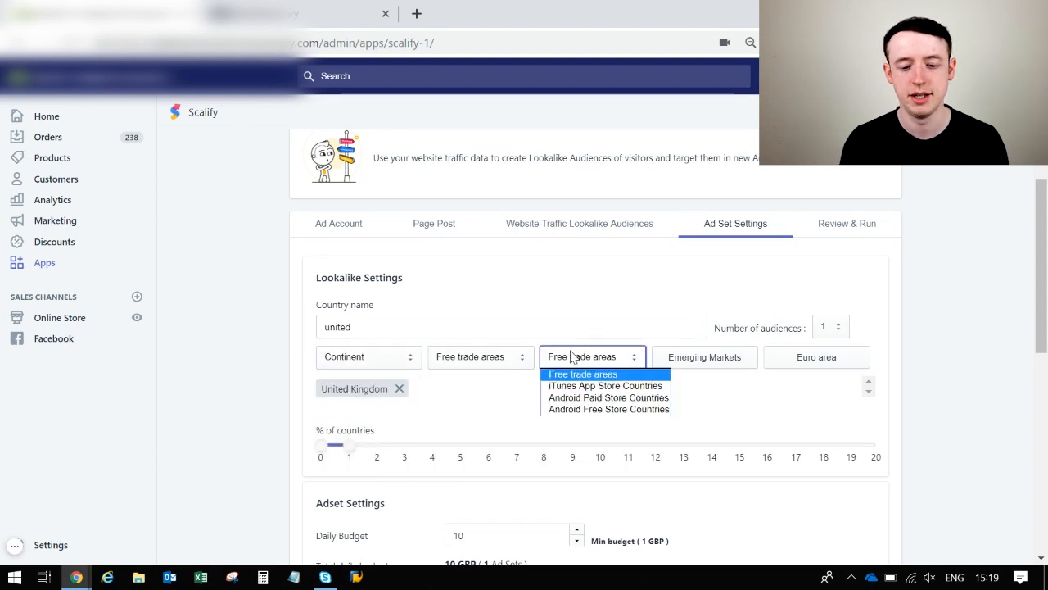
{"action": "left_click", "coordinate": [689, 358]}
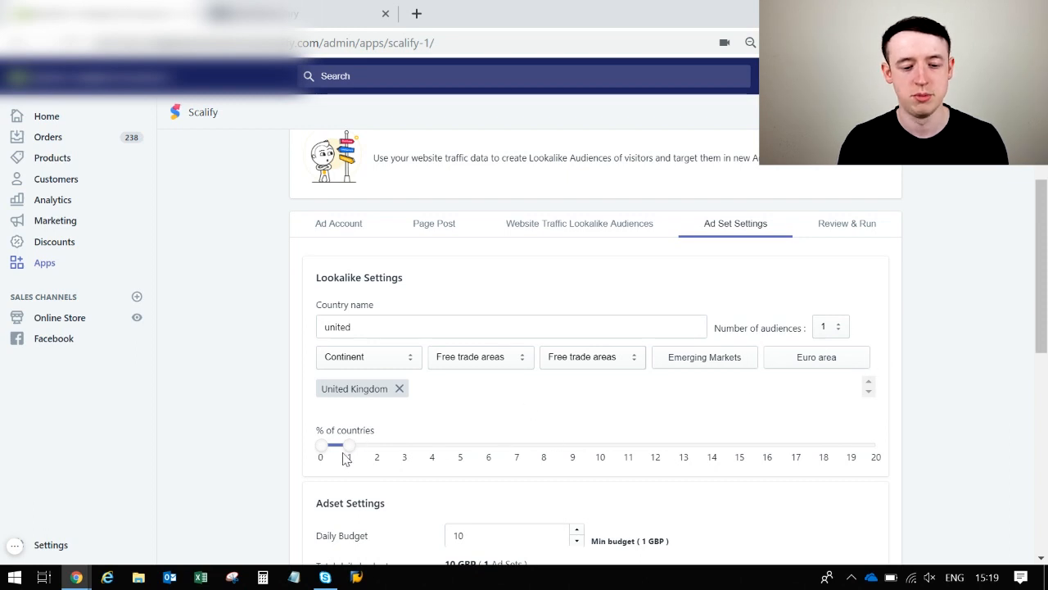
{"action": "mouse_move", "coordinate": [346, 459]}
{"action": "left_mouse_down"}
{"action": "mouse_move", "coordinate": [351, 449]}
{"action": "mouse_move", "coordinate": [755, 445]}
{"action": "mouse_move", "coordinate": [297, 484]}
{"action": "mouse_move", "coordinate": [359, 446]}
{"action": "left_mouse_up"}
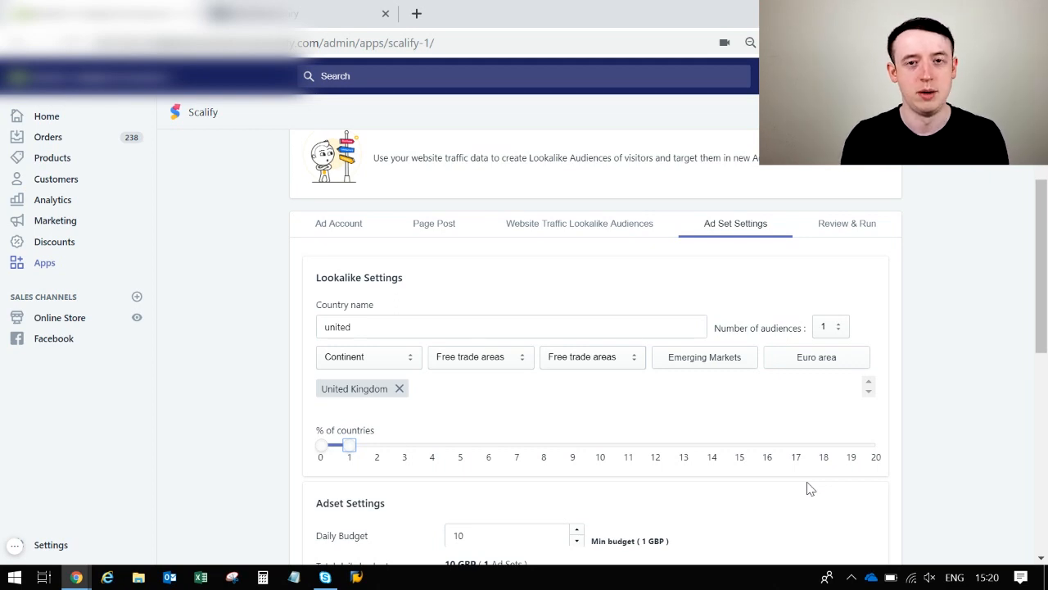
Set the number of audiences to 5 and move the three highest country percentage breakpoints to 20, 10 and 5
{"action": "left_click", "coordinate": [843, 334]}
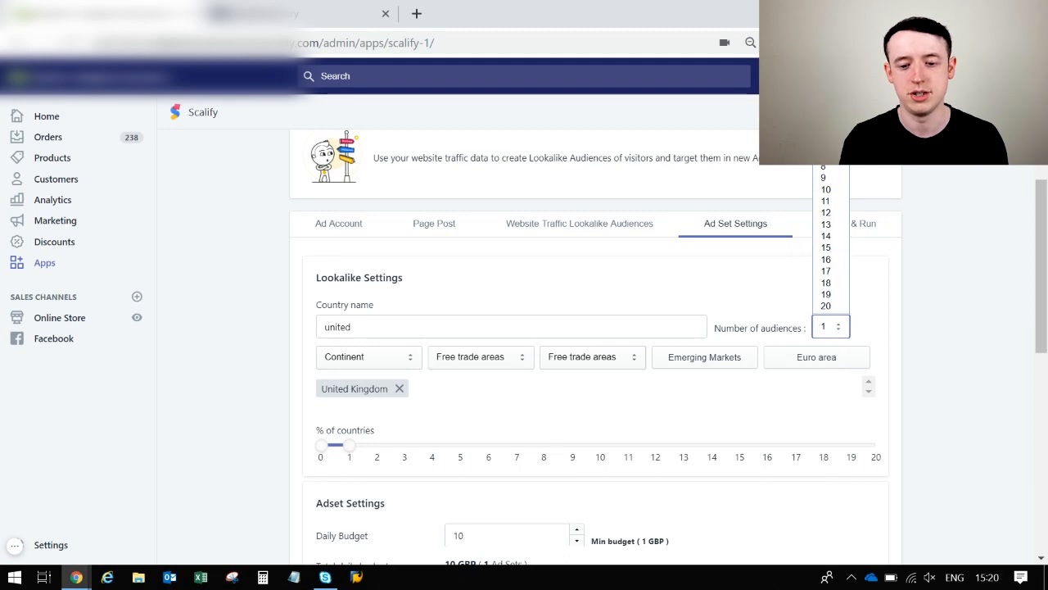
{"action": "left_click", "coordinate": [825, 131]}
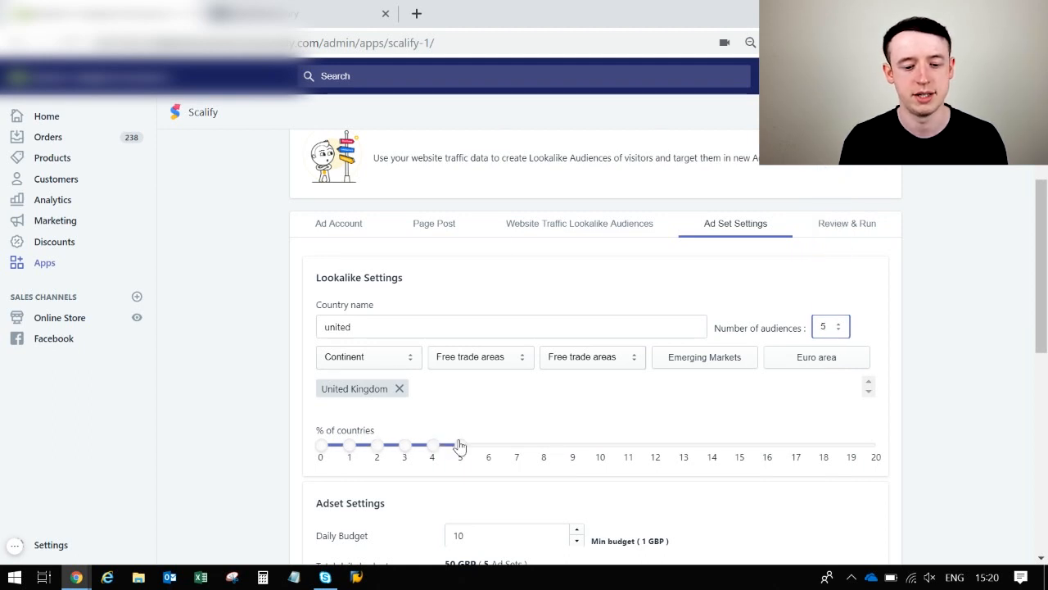
{"action": "left_click_drag", "start_coordinate": [460, 443], "coordinate": [879, 449]}
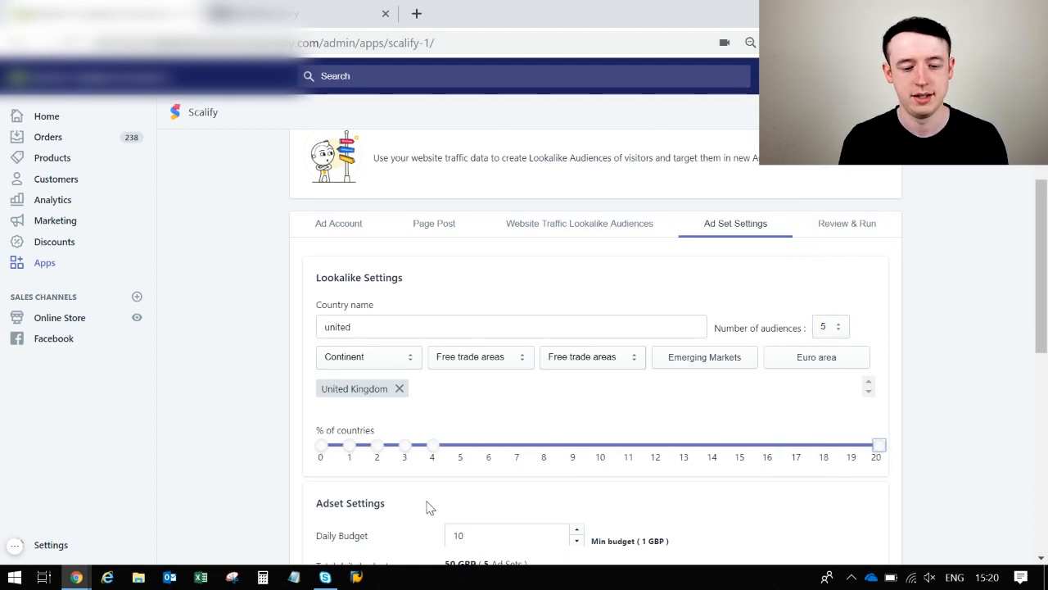
{"action": "left_click_drag", "start_coordinate": [434, 444], "coordinate": [605, 454]}
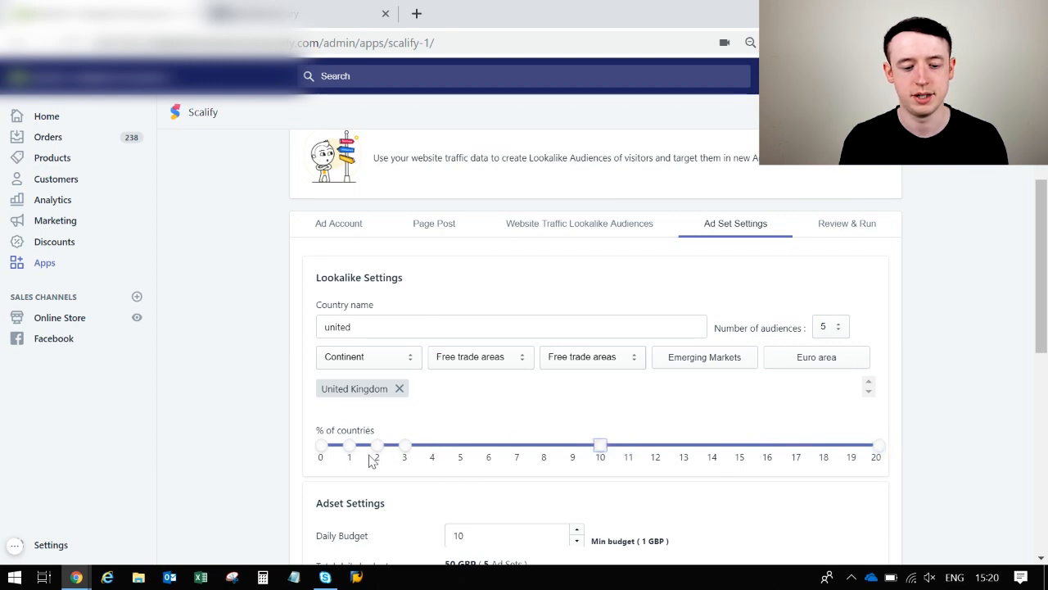
{"action": "left_click_drag", "start_coordinate": [411, 448], "coordinate": [459, 453]}
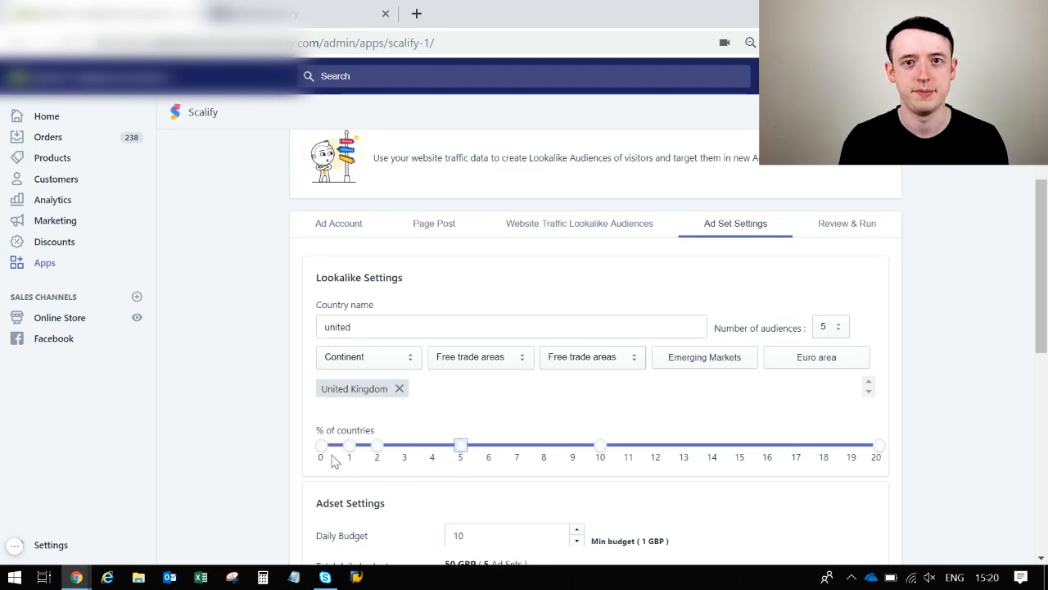
Set the age range in the ad set settings to 25 - 44
{"action": "scroll", "coordinate": [264, 438], "scroll_direction": "down", "scroll_amount": 3}
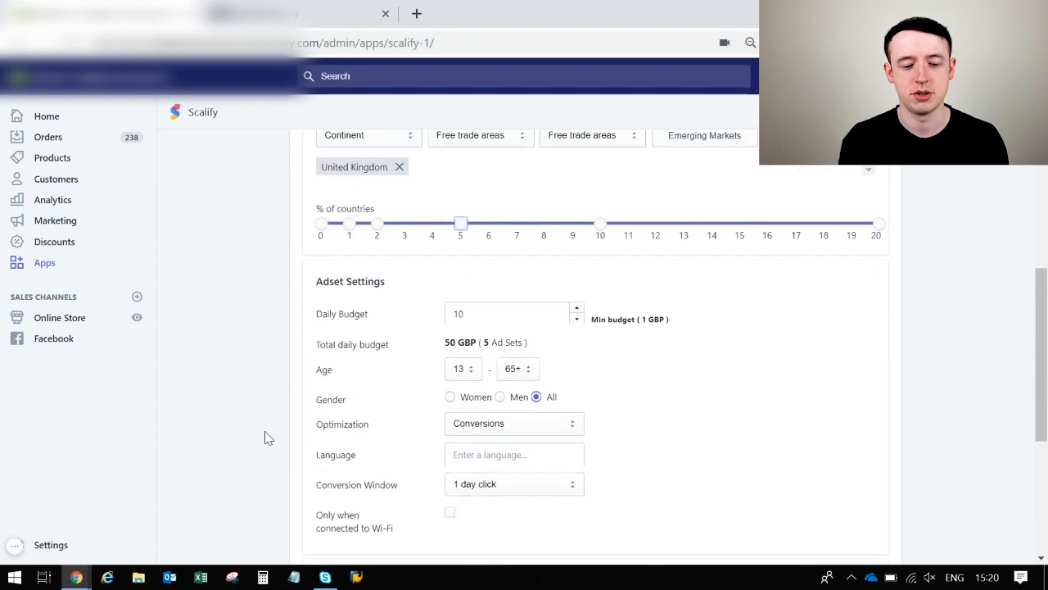
{"action": "scroll", "coordinate": [265, 438], "scroll_direction": "down", "scroll_amount": 1}
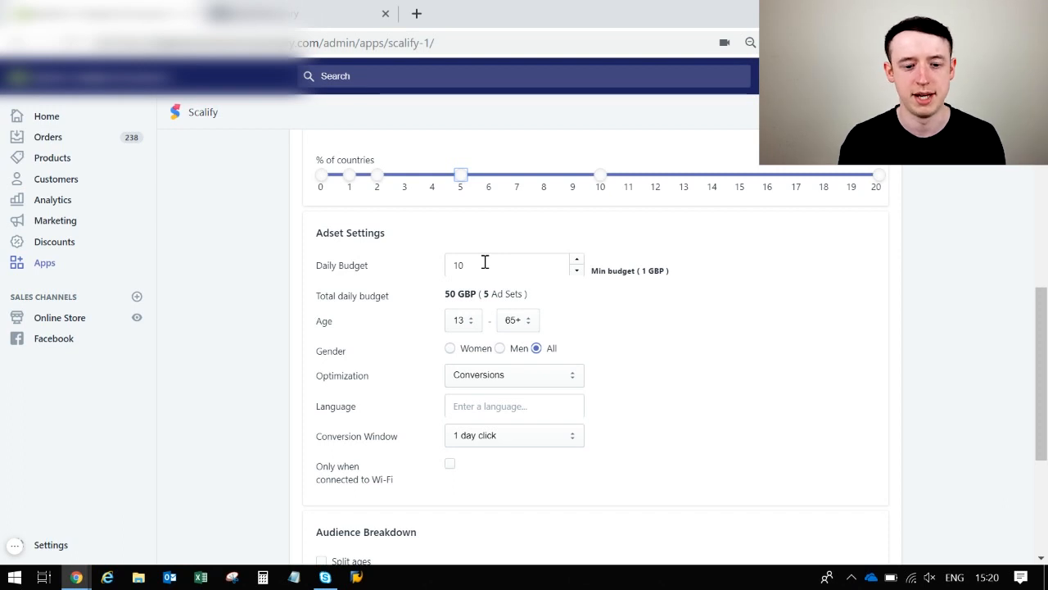
{"action": "left_click", "coordinate": [468, 321]}
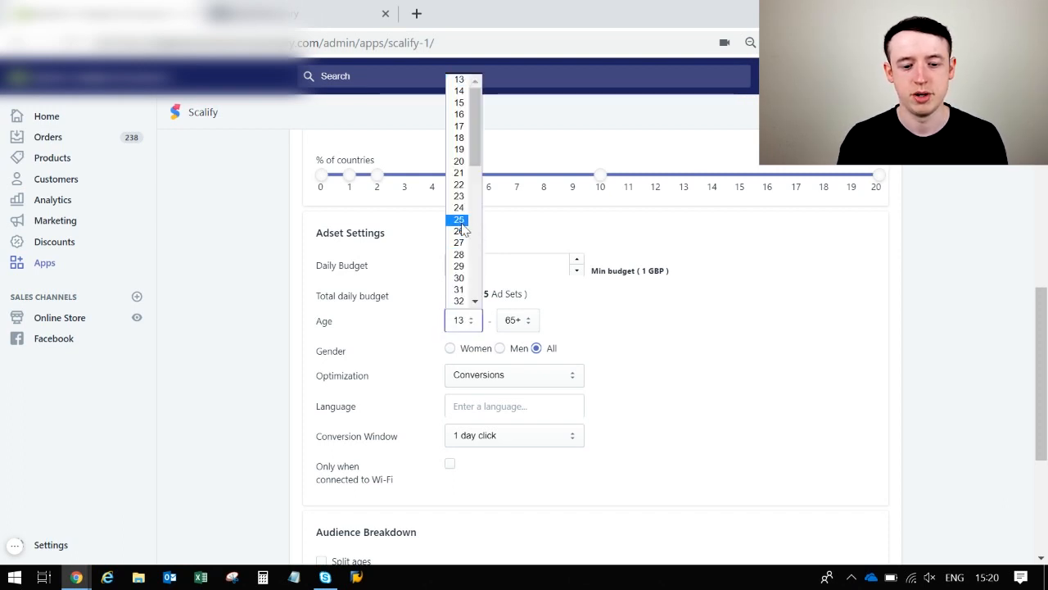
{"action": "left_click", "coordinate": [461, 220]}
{"action": "left_click", "coordinate": [513, 320]}
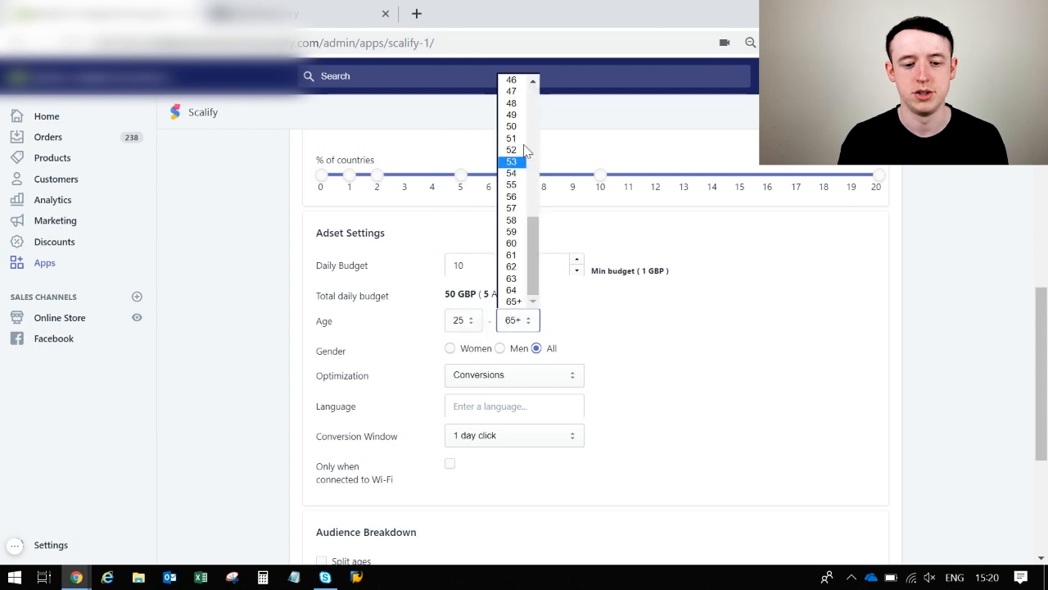
{"action": "scroll", "coordinate": [530, 90], "scroll_direction": "up", "scroll_amount": 1}
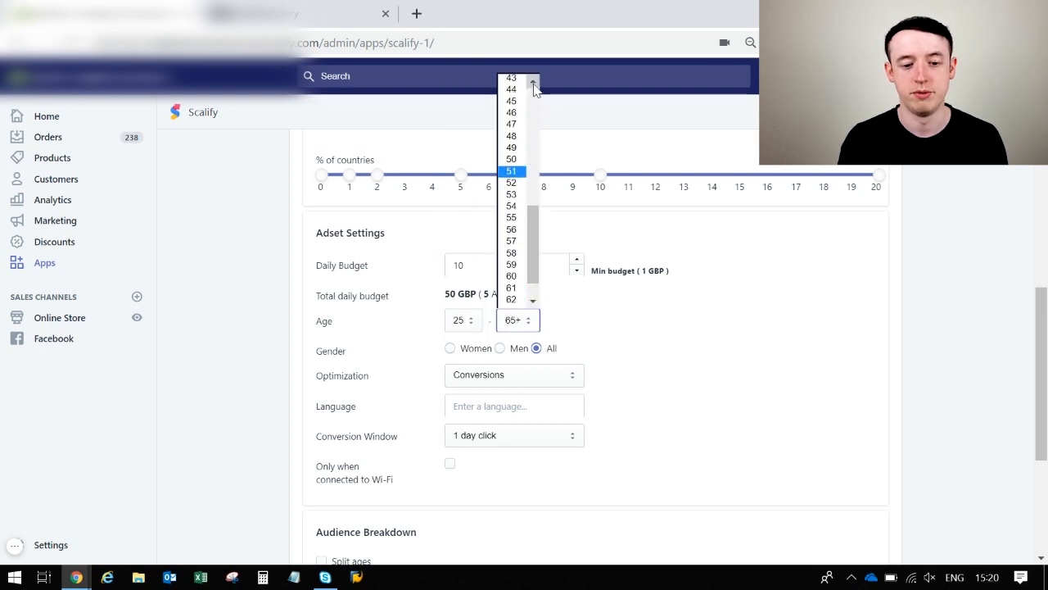
{"action": "left_click", "coordinate": [523, 90]}
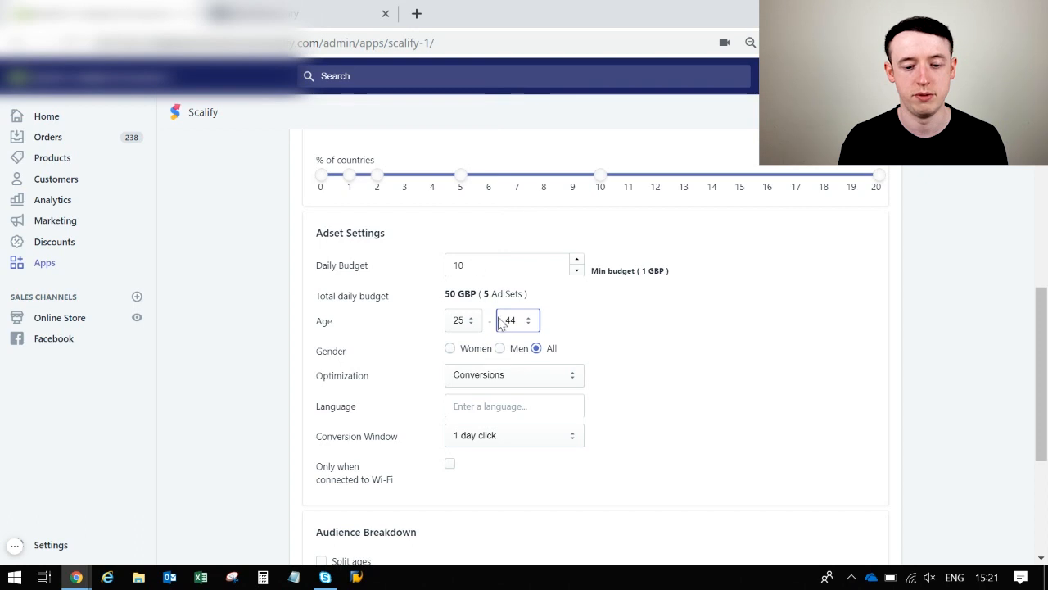
Limit the ad set gender to Men and add English (All) as the language
{"action": "left_click", "coordinate": [500, 348]}
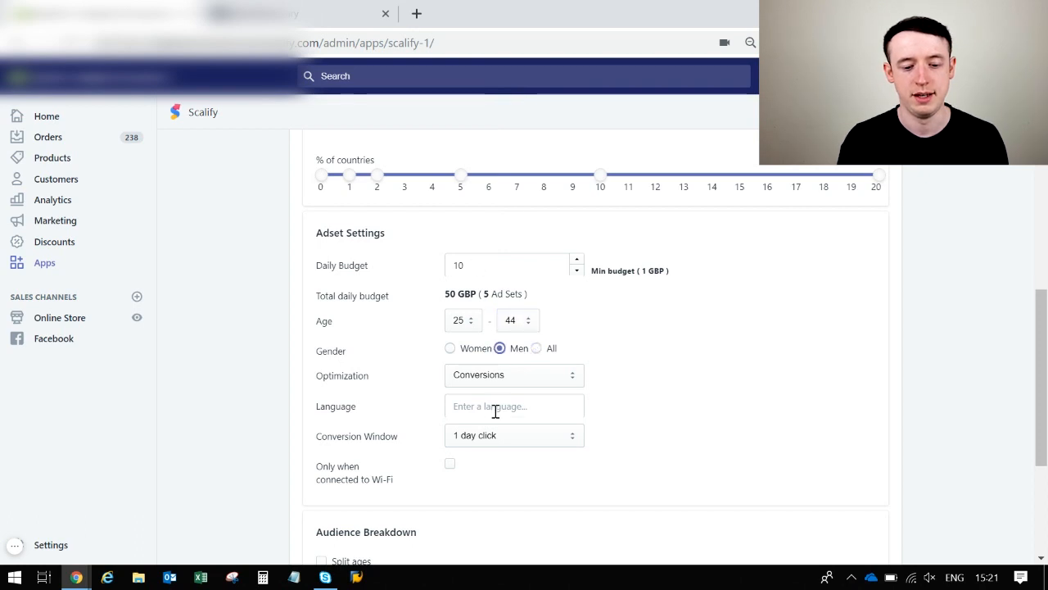
{"action": "left_click", "coordinate": [495, 409]}
{"action": "type", "text": "engl"}
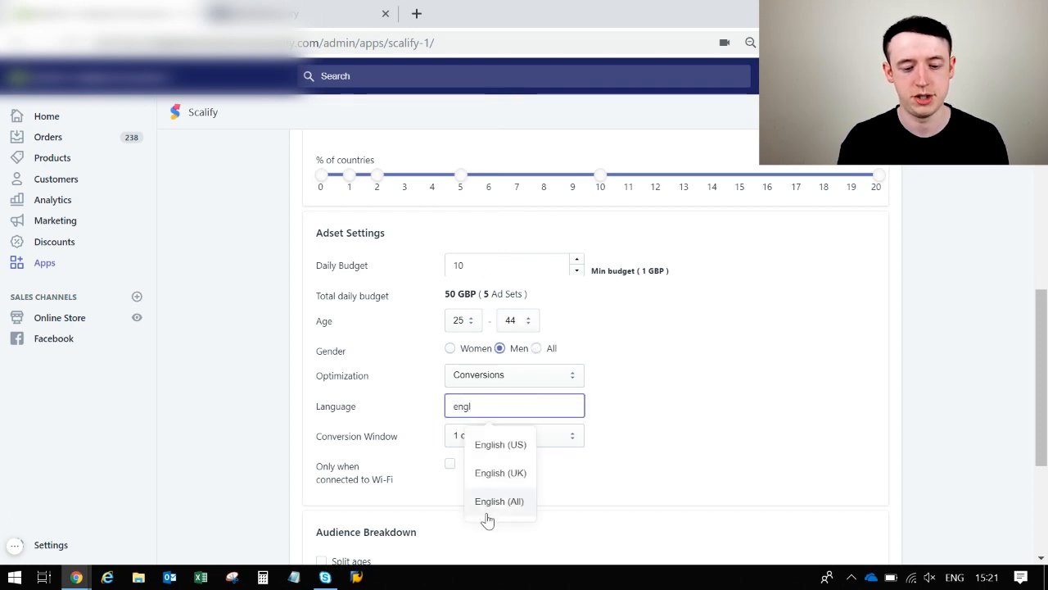
{"action": "left_click", "coordinate": [492, 508]}
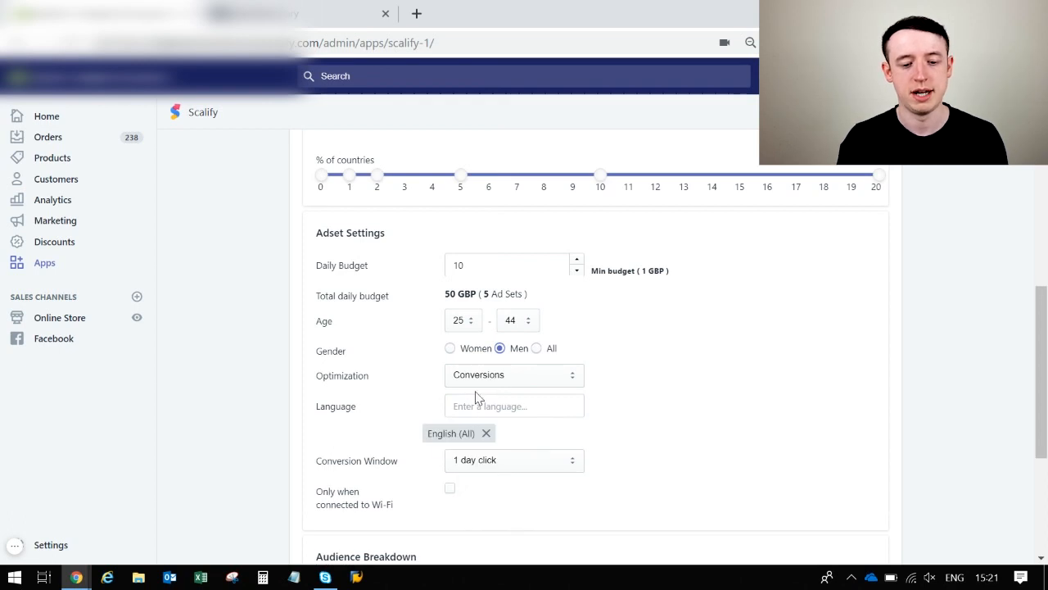
Examine the conversion window options and review the lookalike, ad set, audience breakdown and placement settings
{"action": "scroll", "coordinate": [431, 416], "scroll_direction": "down", "scroll_amount": 3}
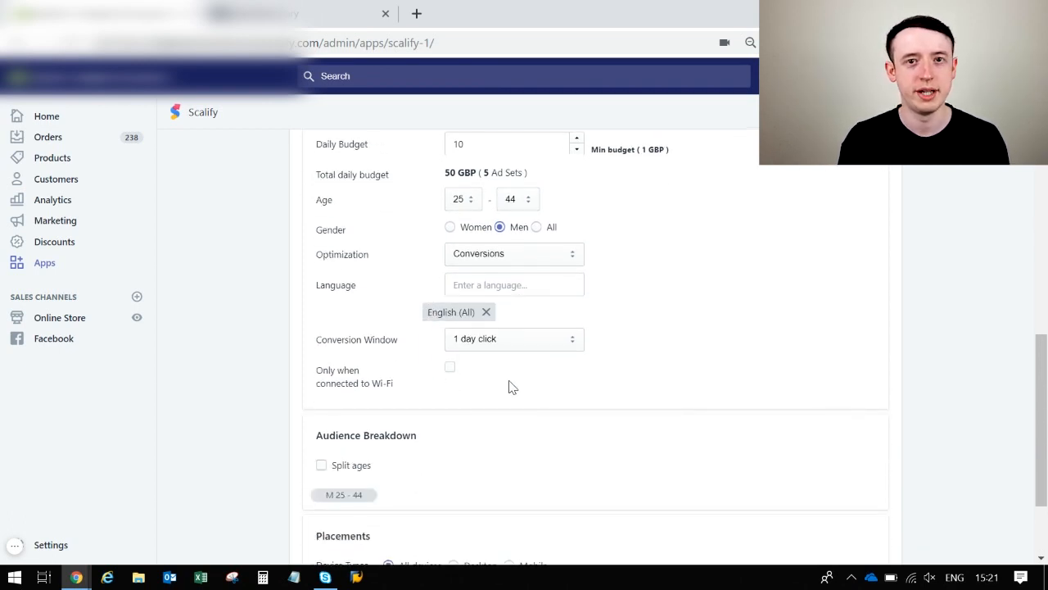
{"action": "left_click", "coordinate": [561, 339]}
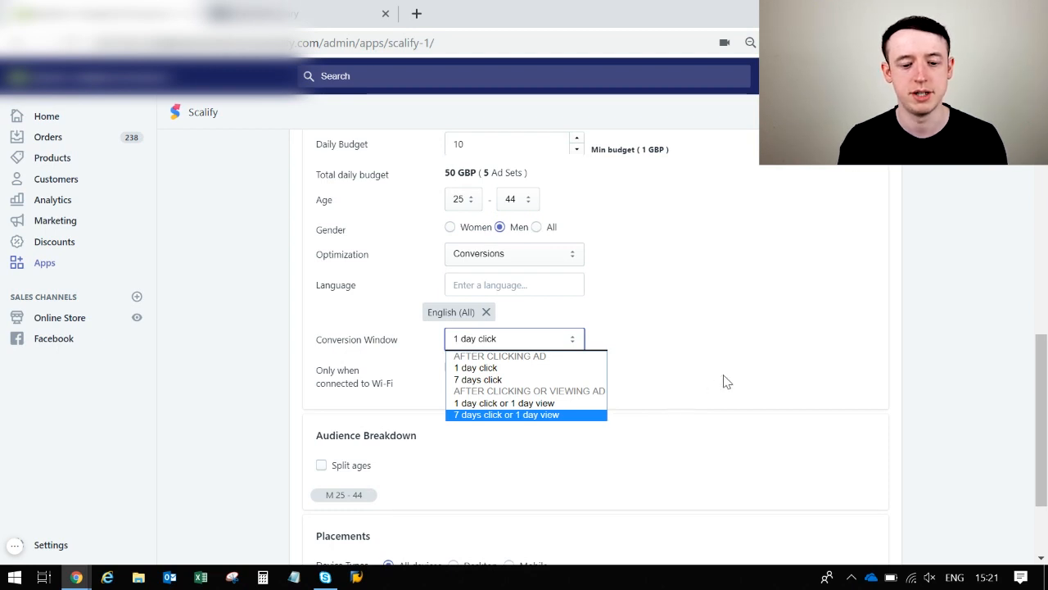
{"action": "left_click", "coordinate": [711, 358]}
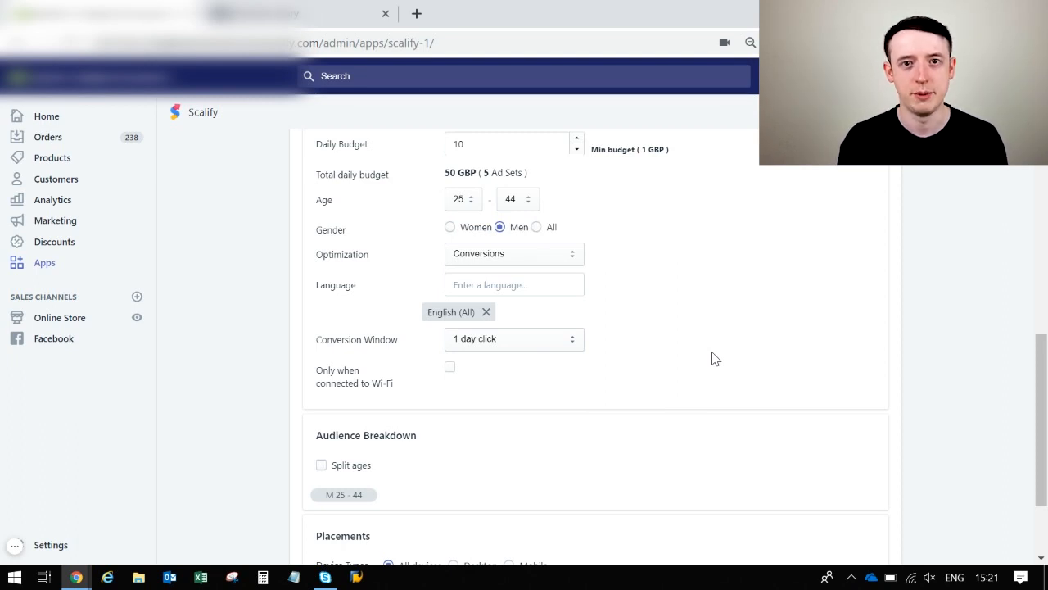
{"action": "scroll", "coordinate": [714, 357], "scroll_direction": "down", "scroll_amount": 3}
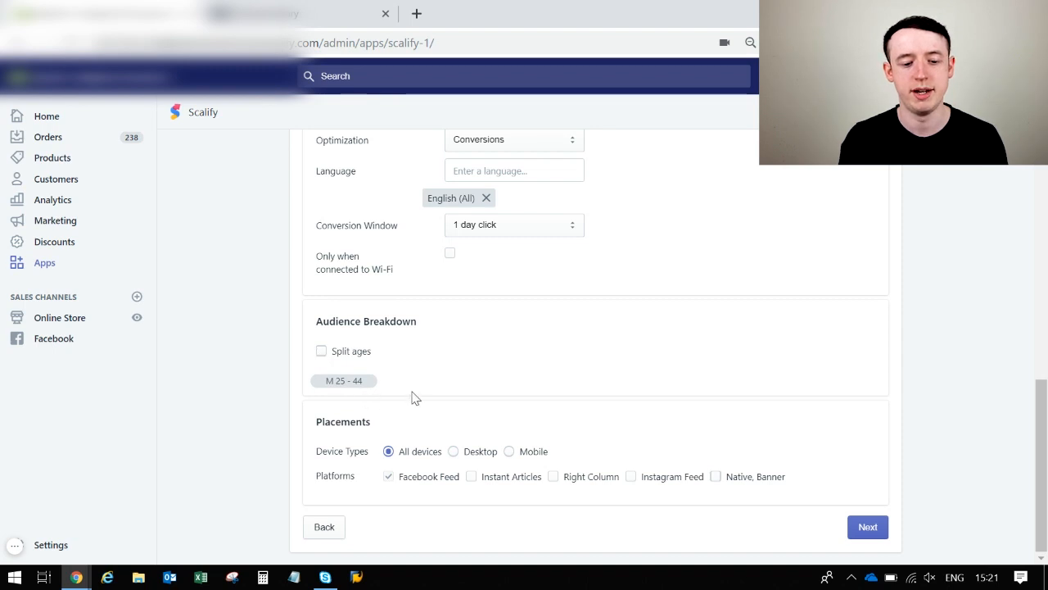
{"action": "scroll", "coordinate": [413, 398], "scroll_direction": "up", "scroll_amount": 3}
{"action": "scroll", "coordinate": [414, 398], "scroll_direction": "up", "scroll_amount": 3}
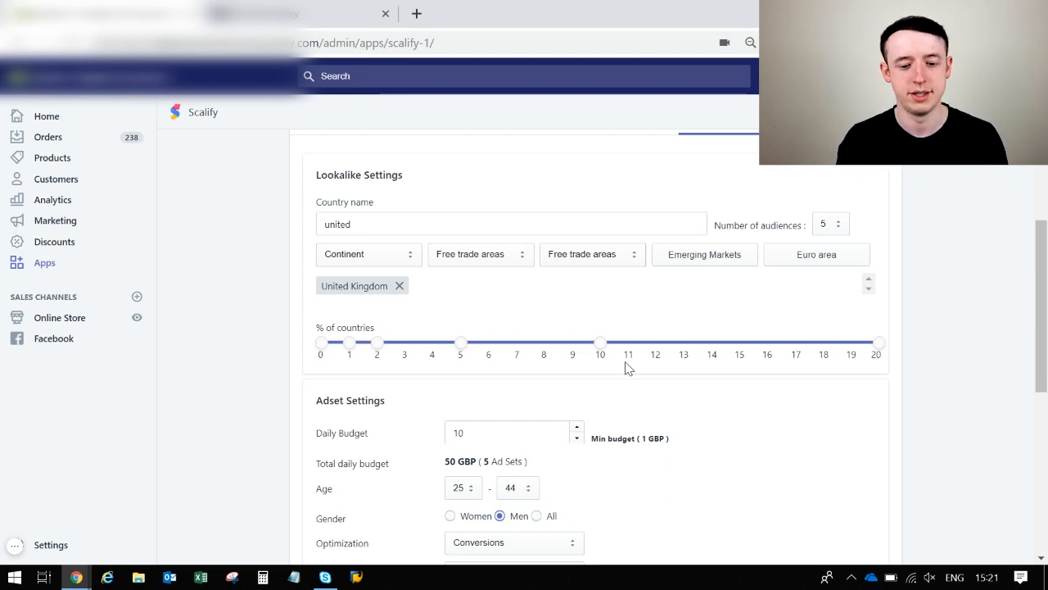
{"action": "scroll", "coordinate": [625, 367], "scroll_direction": "down", "scroll_amount": 5}
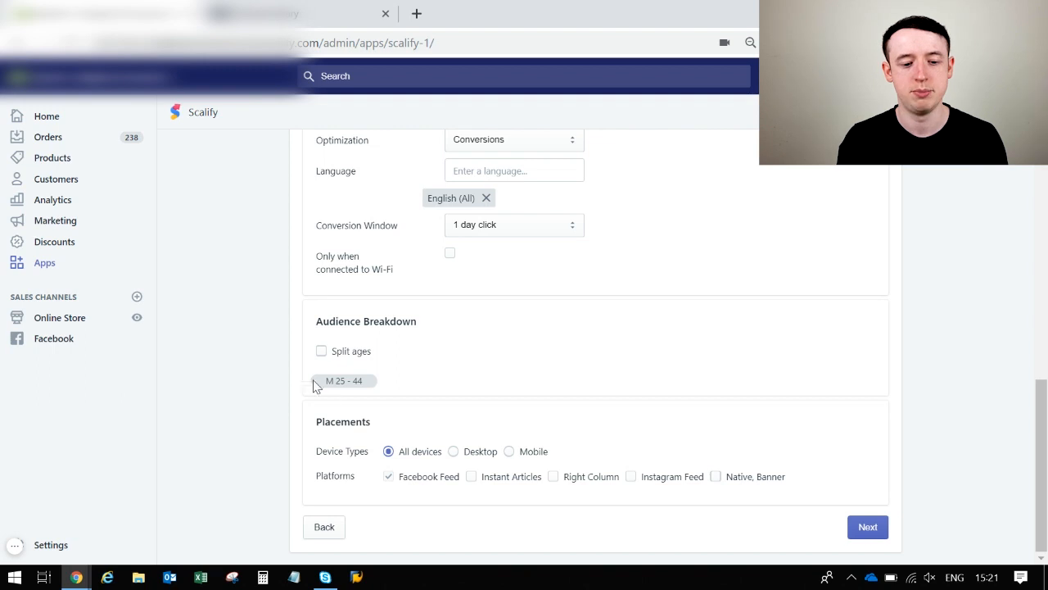
Try splitting the audience ages every 5 years, check the effect on the total daily budget, and turn age splitting back off
{"action": "left_click", "coordinate": [321, 352]}
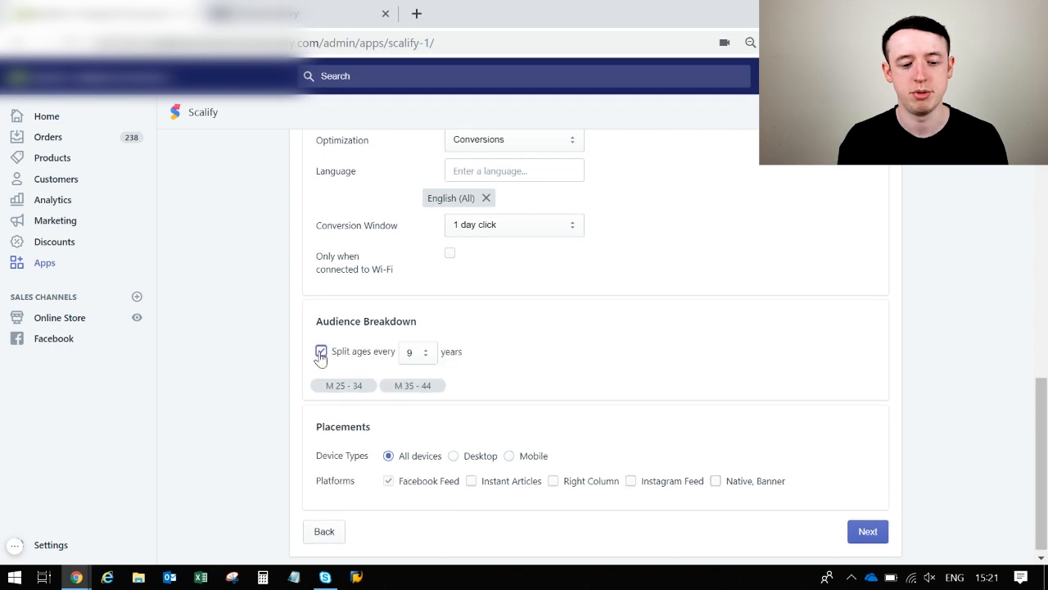
{"action": "left_click", "coordinate": [420, 351]}
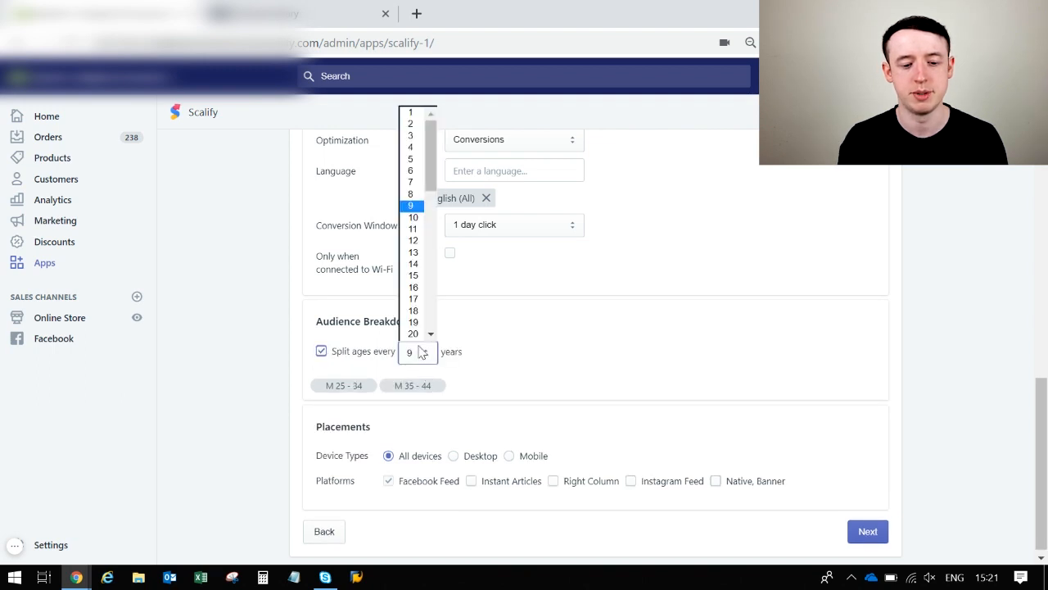
{"action": "left_click", "coordinate": [411, 159]}
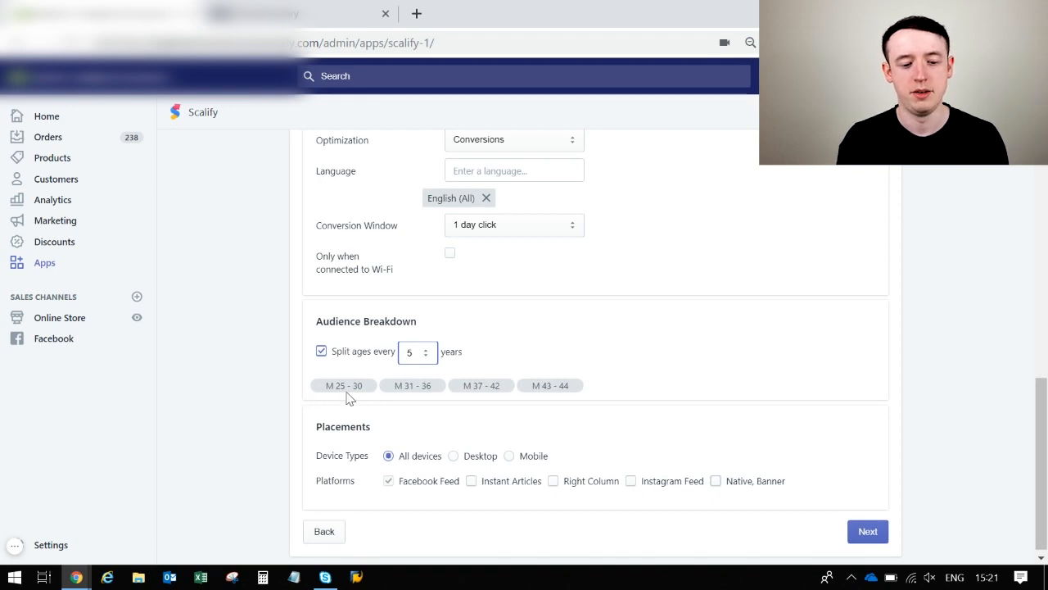
{"action": "scroll", "coordinate": [406, 298], "scroll_direction": "up", "scroll_amount": 6}
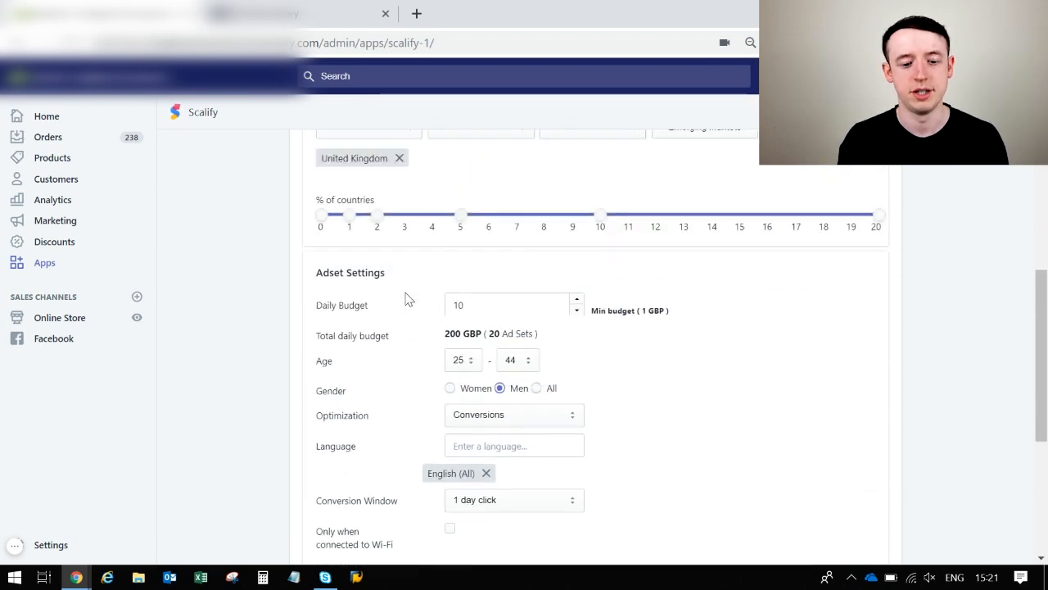
{"action": "scroll", "coordinate": [472, 321], "scroll_direction": "down", "scroll_amount": 6}
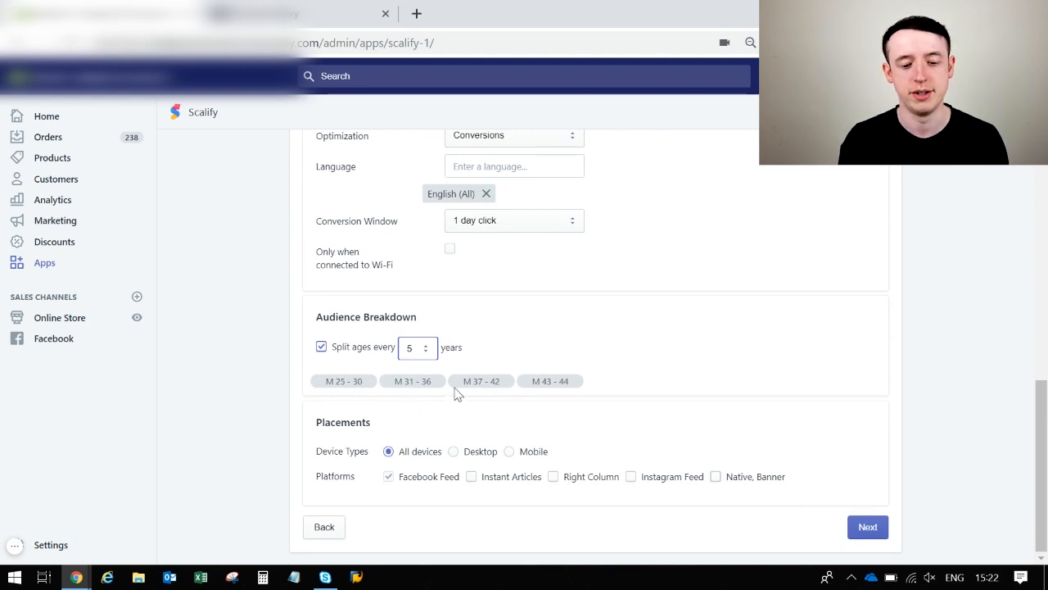
{"action": "left_click", "coordinate": [412, 348]}
{"action": "left_click", "coordinate": [412, 347]}
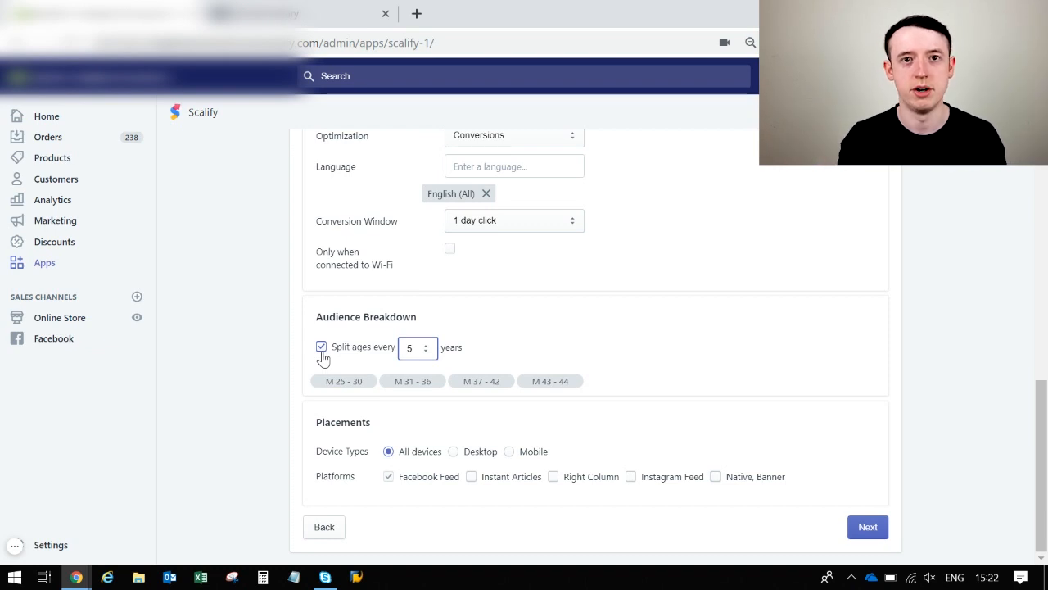
{"action": "left_click", "coordinate": [321, 348]}
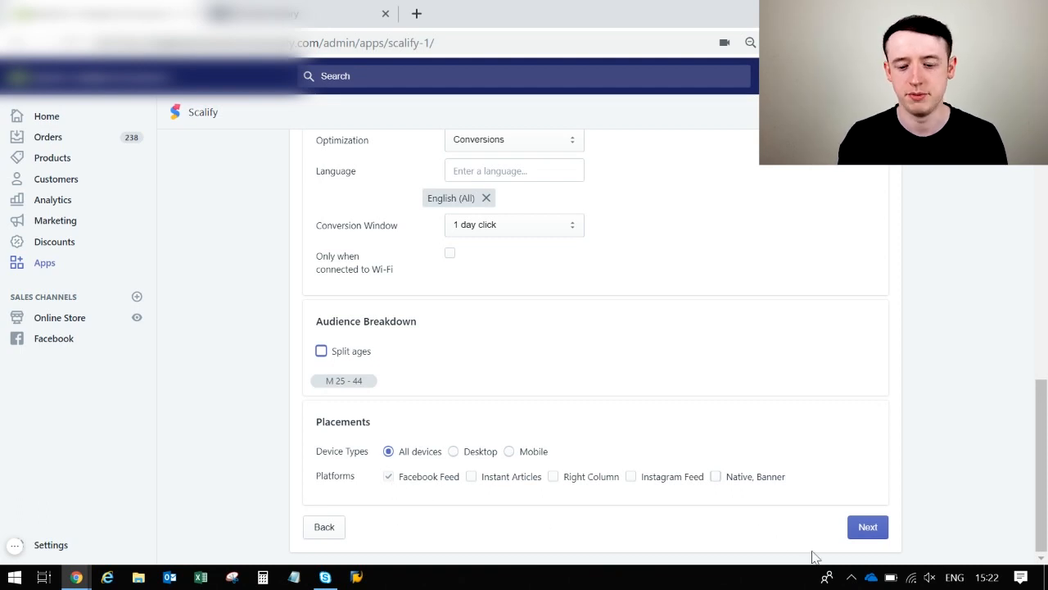
Run the scaling with the campaign and ad sets left disabled, and check the creation status of the audiences, campaign and ad sets
{"action": "left_click", "coordinate": [872, 528]}
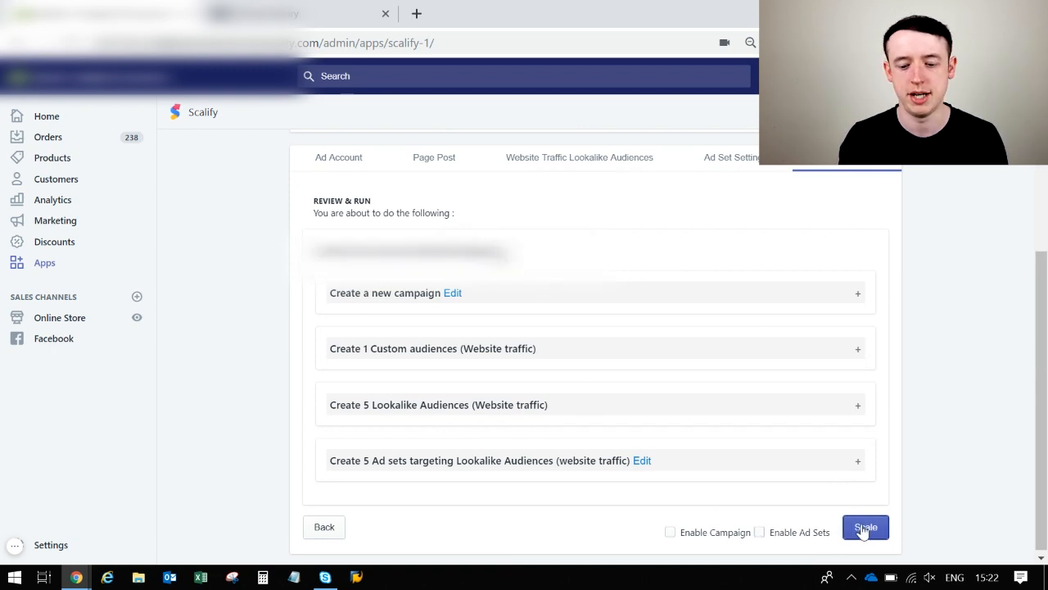
{"action": "left_click", "coordinate": [864, 528]}
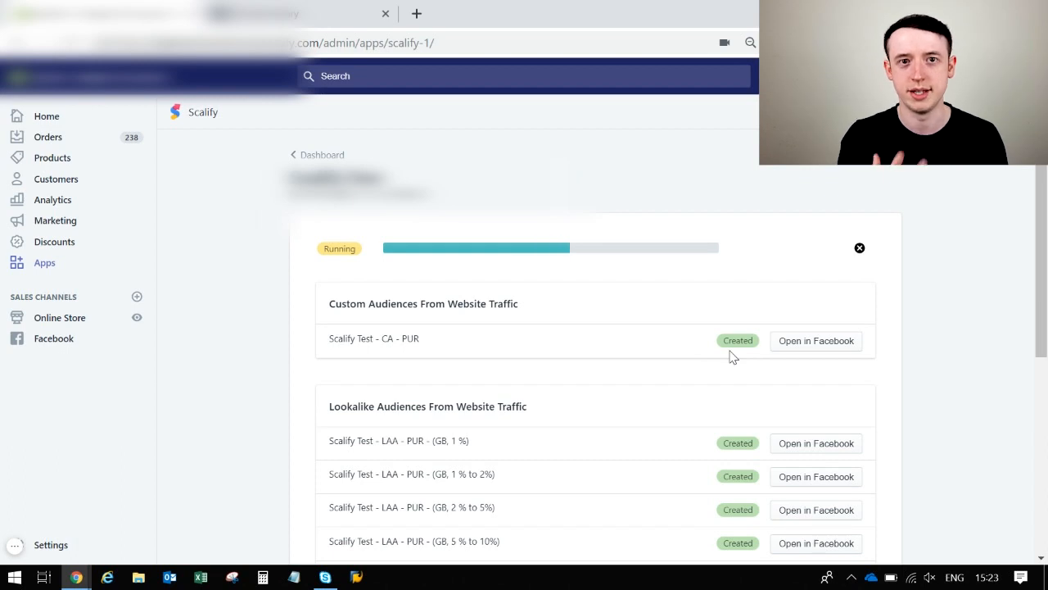
{"action": "scroll", "coordinate": [732, 355], "scroll_direction": "down", "scroll_amount": 3}
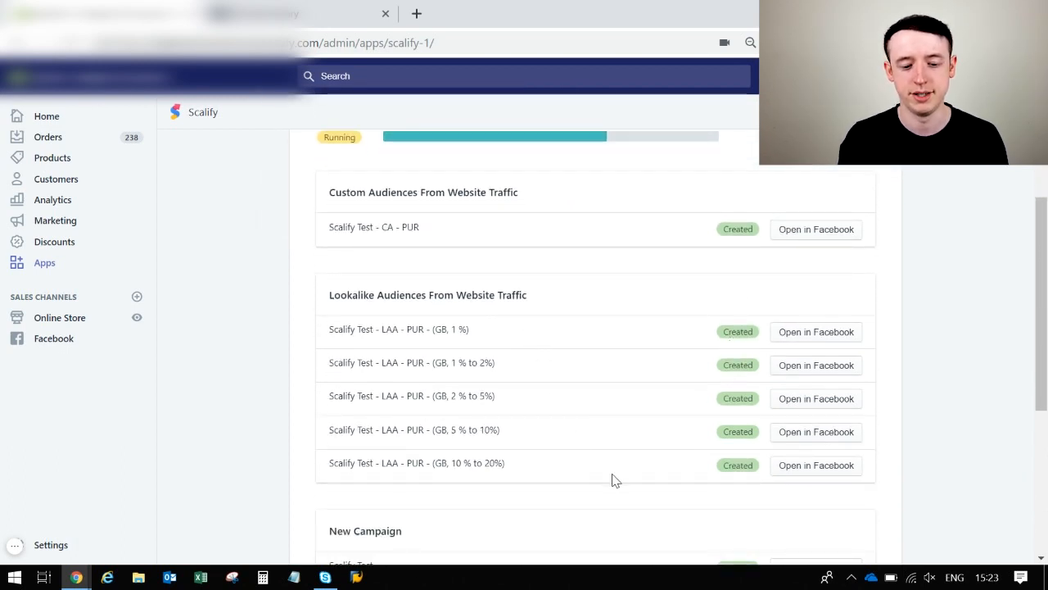
{"action": "scroll", "coordinate": [614, 480], "scroll_direction": "down", "scroll_amount": 3}
{"action": "scroll", "coordinate": [614, 481], "scroll_direction": "down", "scroll_amount": 2}
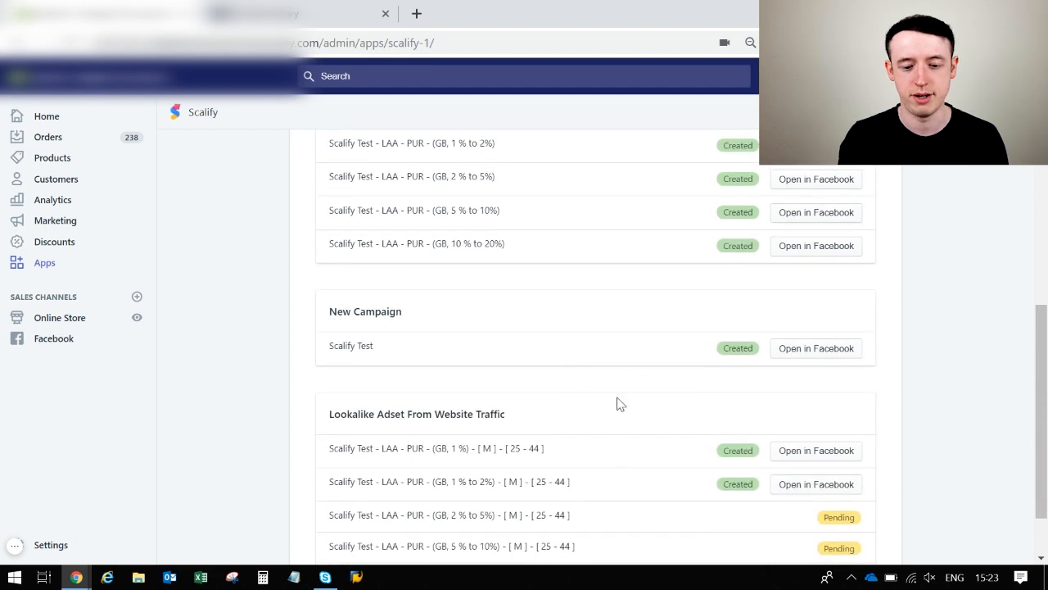
{"action": "scroll", "coordinate": [618, 403], "scroll_direction": "down", "scroll_amount": 2}
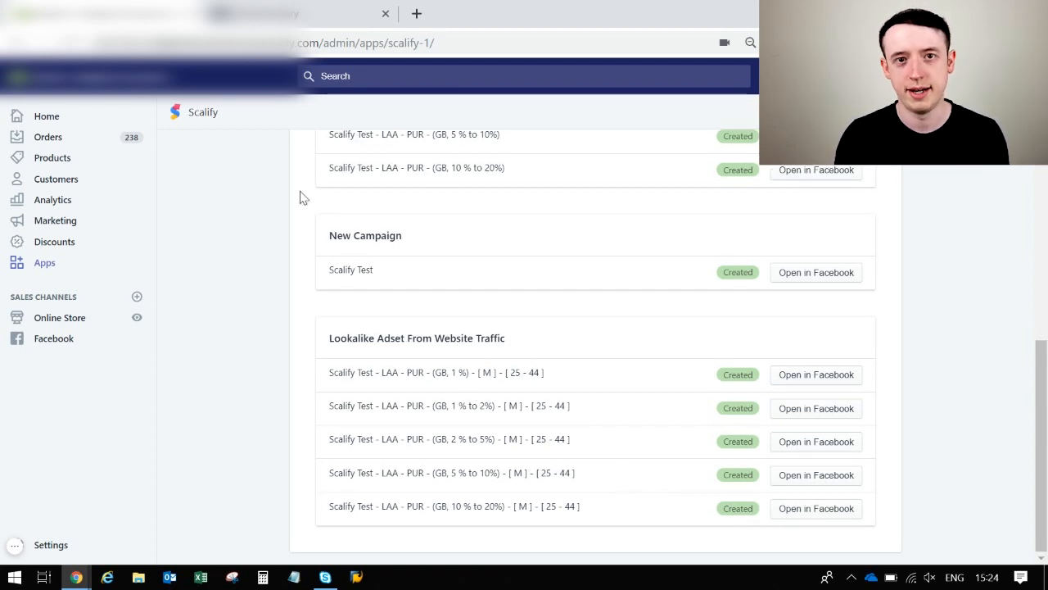
Switch to the Facebook audience library and check the availability and size of the Scalify Test audiences
{"action": "left_click", "coordinate": [299, 18]}
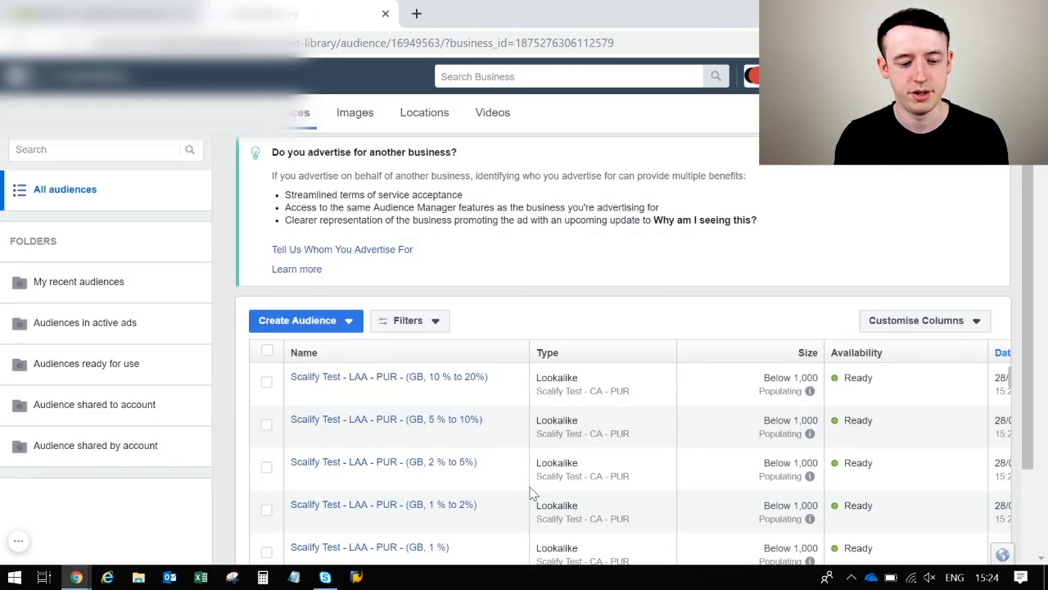
{"action": "scroll", "coordinate": [532, 495], "scroll_direction": "down", "scroll_amount": 1}
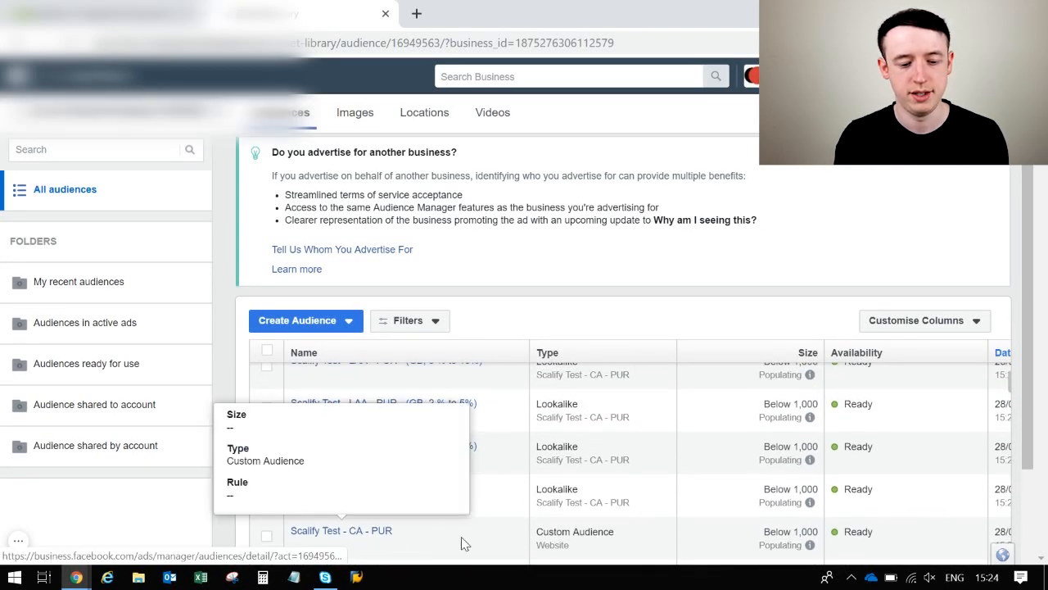
{"action": "scroll", "coordinate": [570, 538], "scroll_direction": "down", "scroll_amount": 1}
{"action": "scroll", "coordinate": [570, 537], "scroll_direction": "up", "scroll_amount": 1}
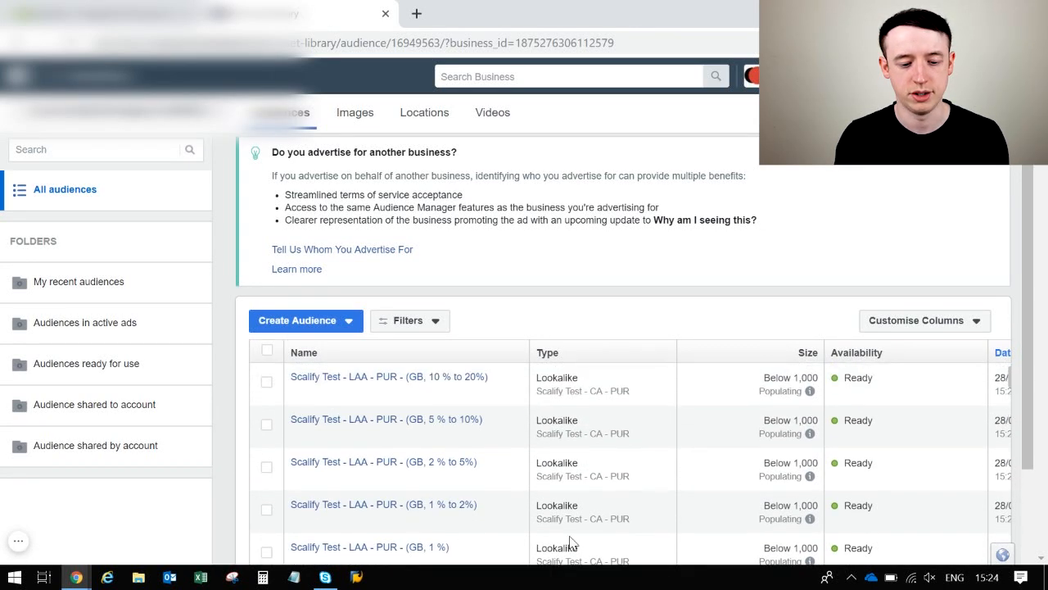
{"action": "mouse_move", "coordinate": [810, 392]}
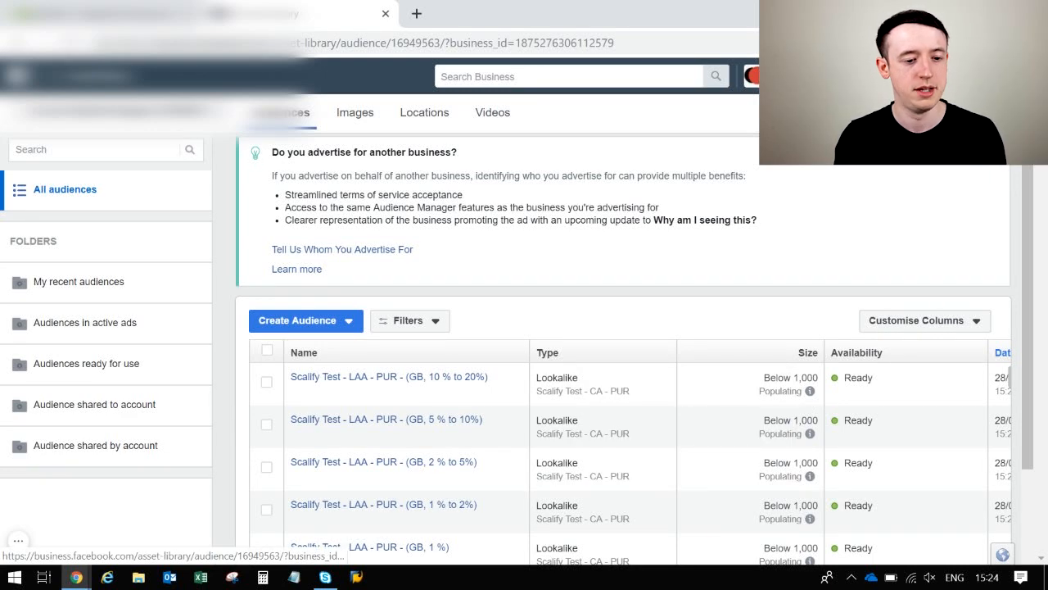
Go to Facebook Ads Manager and open the ad sets of the Scalify Test campaign
{"action": "left_click", "coordinate": [17, 76]}
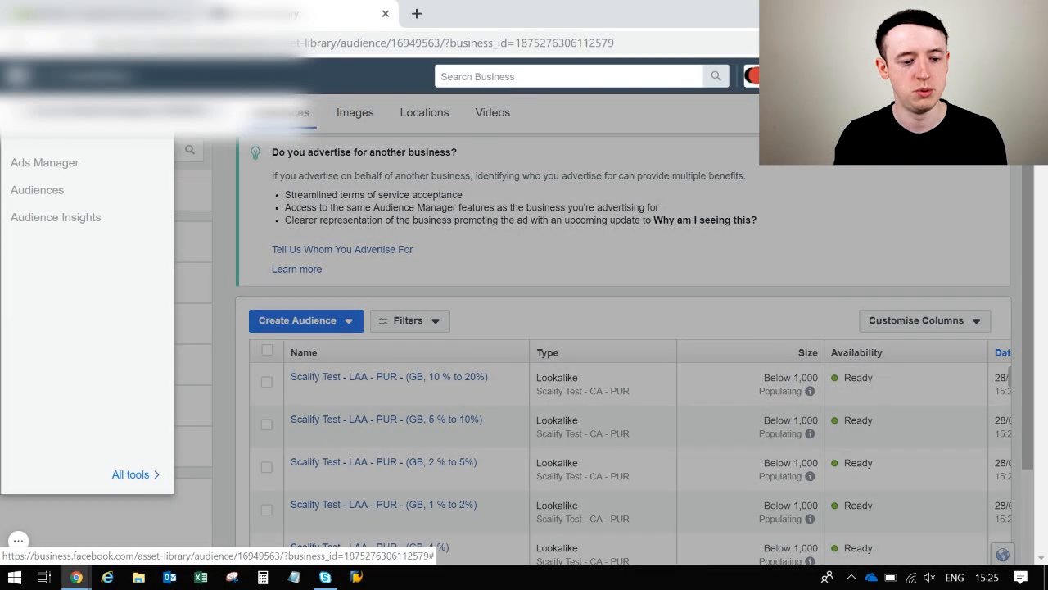
{"action": "left_click", "coordinate": [54, 163]}
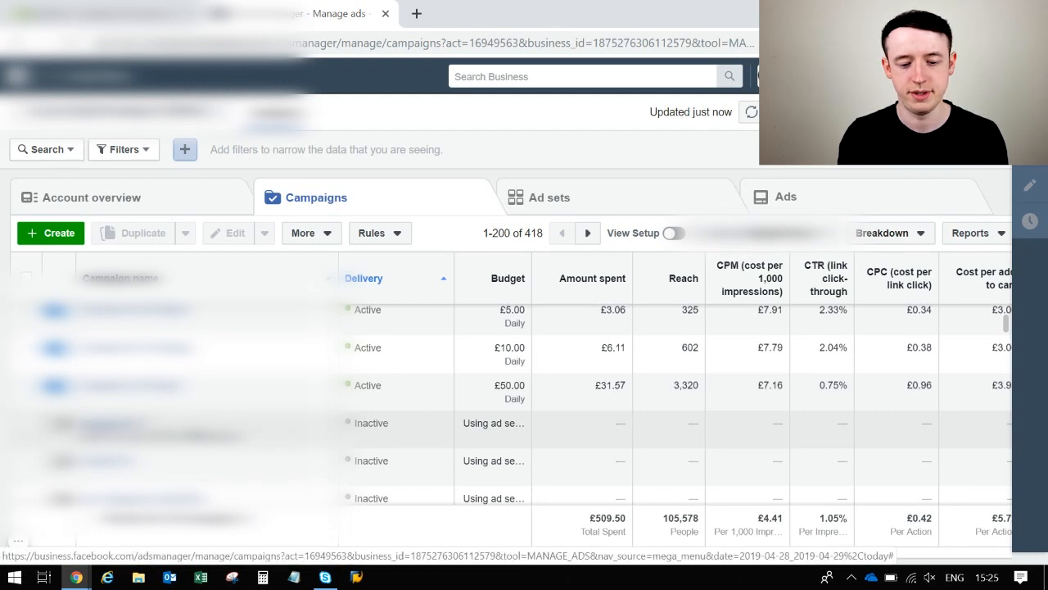
{"action": "left_click", "coordinate": [103, 426]}
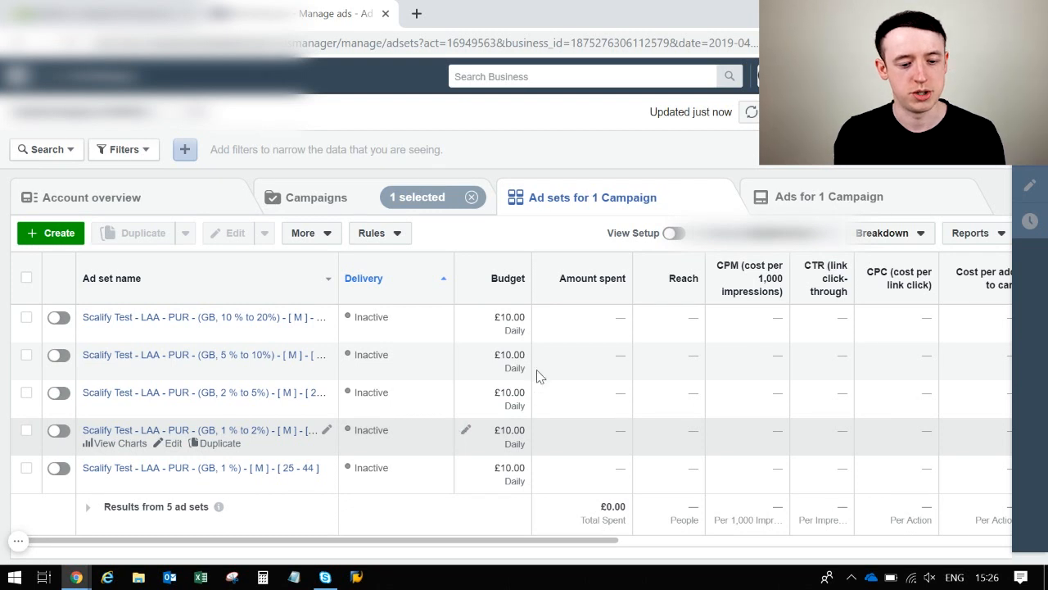
Open all five ad sets for editing and turn on campaign budget optimisation for the Scalify Test campaign
{"action": "left_click", "coordinate": [25, 277]}
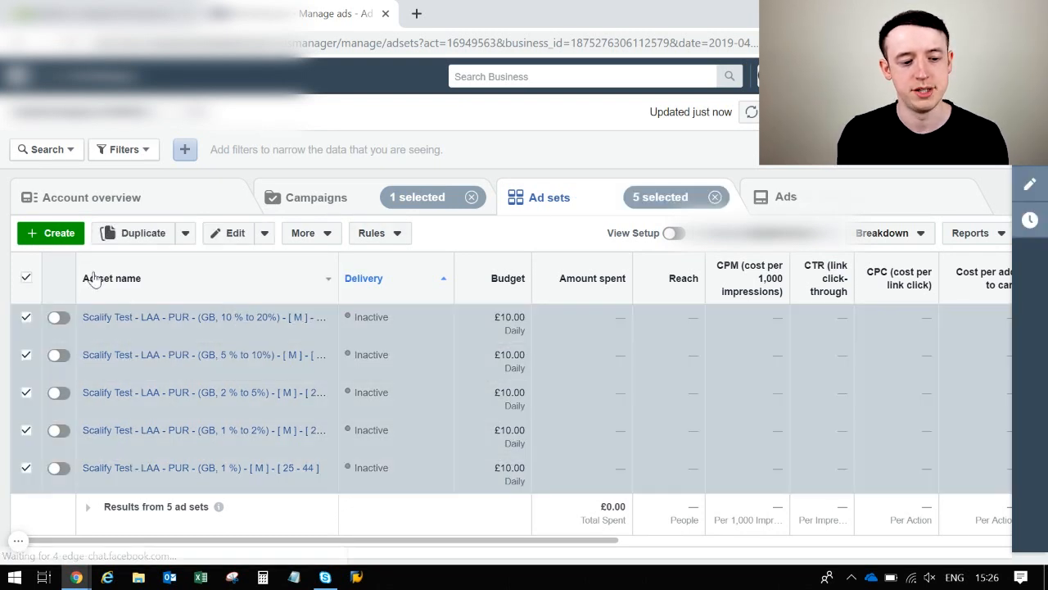
{"action": "left_click", "coordinate": [228, 244]}
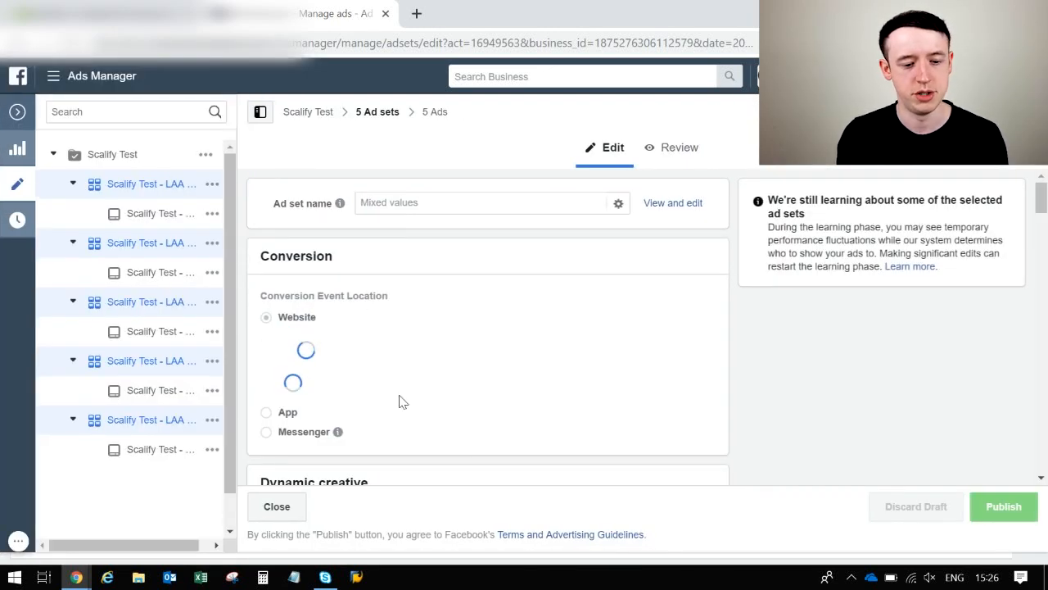
{"action": "left_click", "coordinate": [139, 159]}
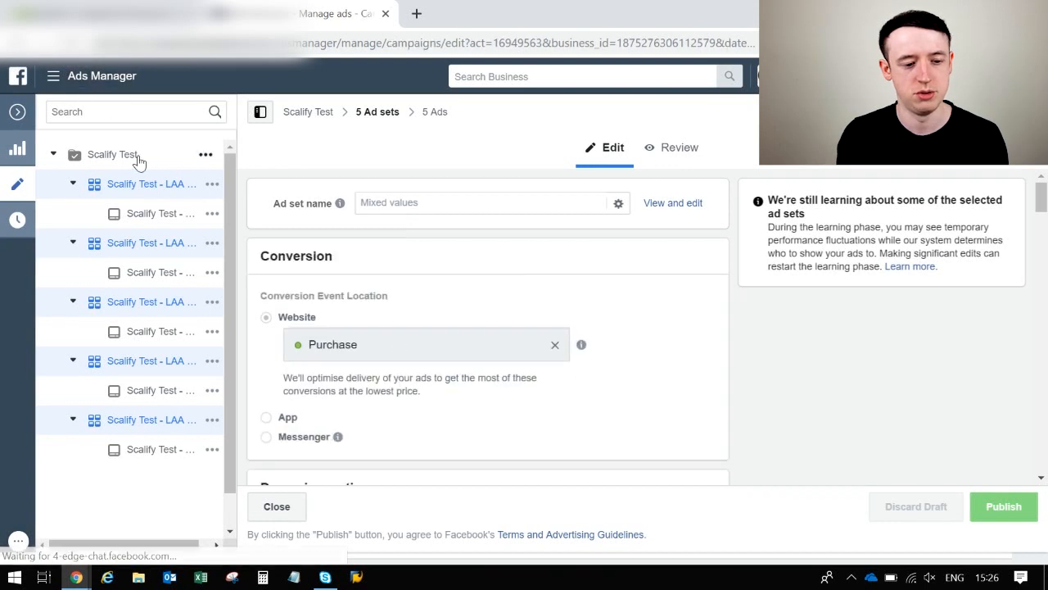
{"action": "scroll", "coordinate": [614, 379], "scroll_direction": "down", "scroll_amount": 2}
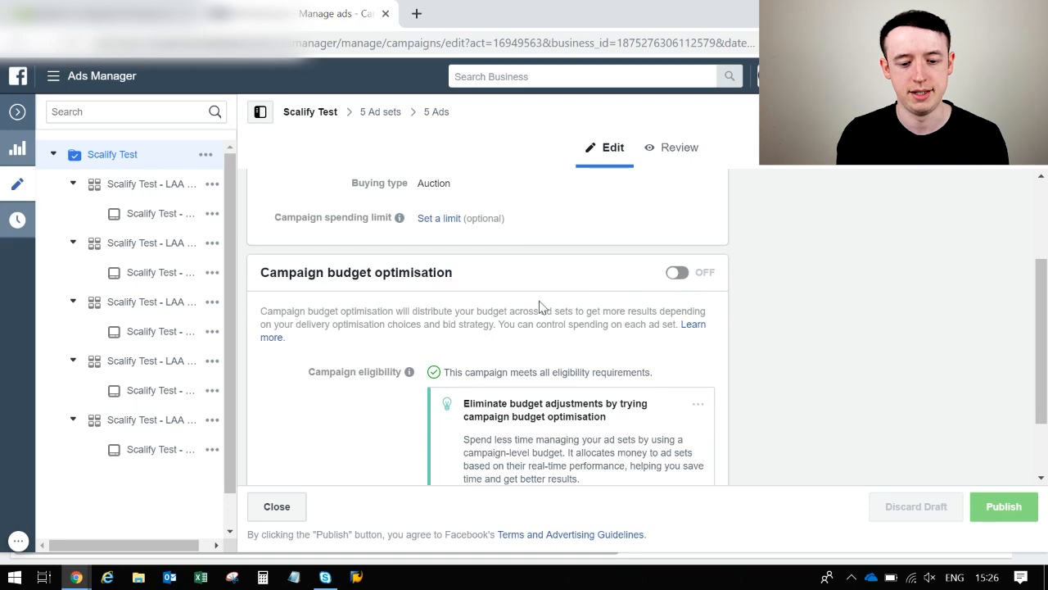
{"action": "left_click", "coordinate": [678, 273]}
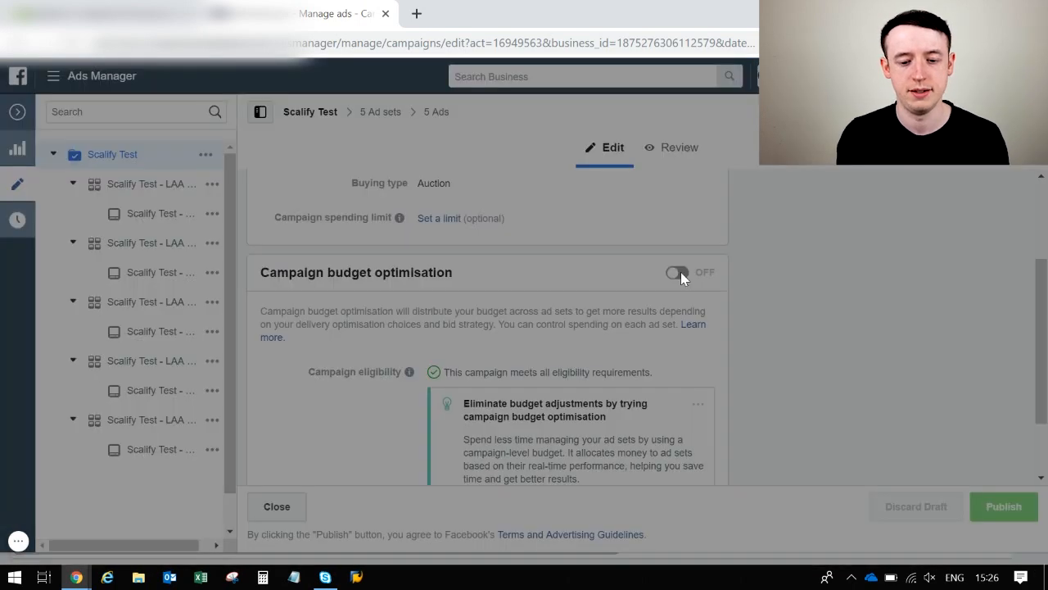
{"action": "left_click", "coordinate": [731, 363]}
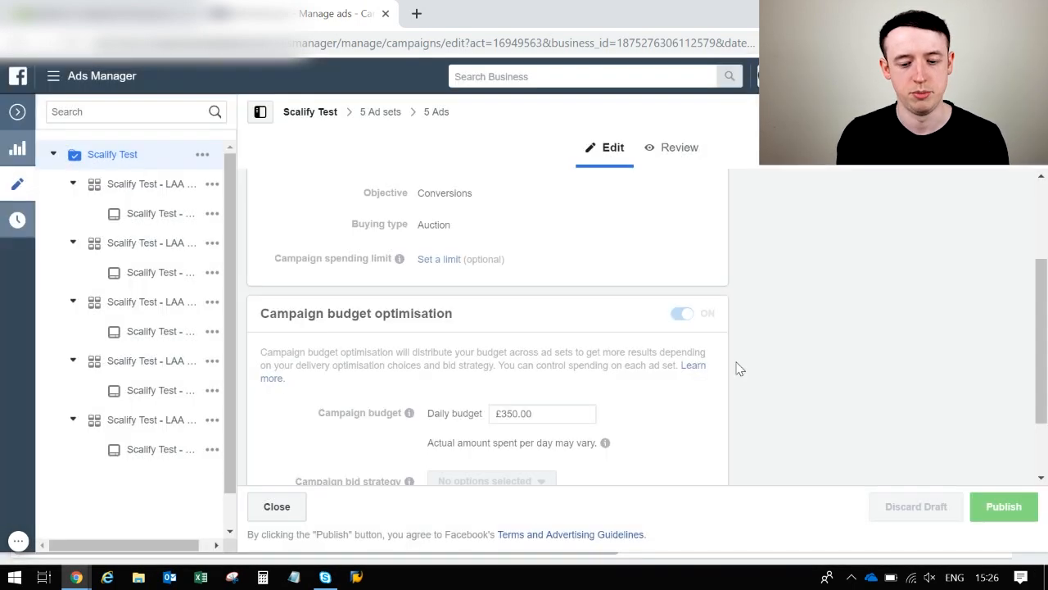